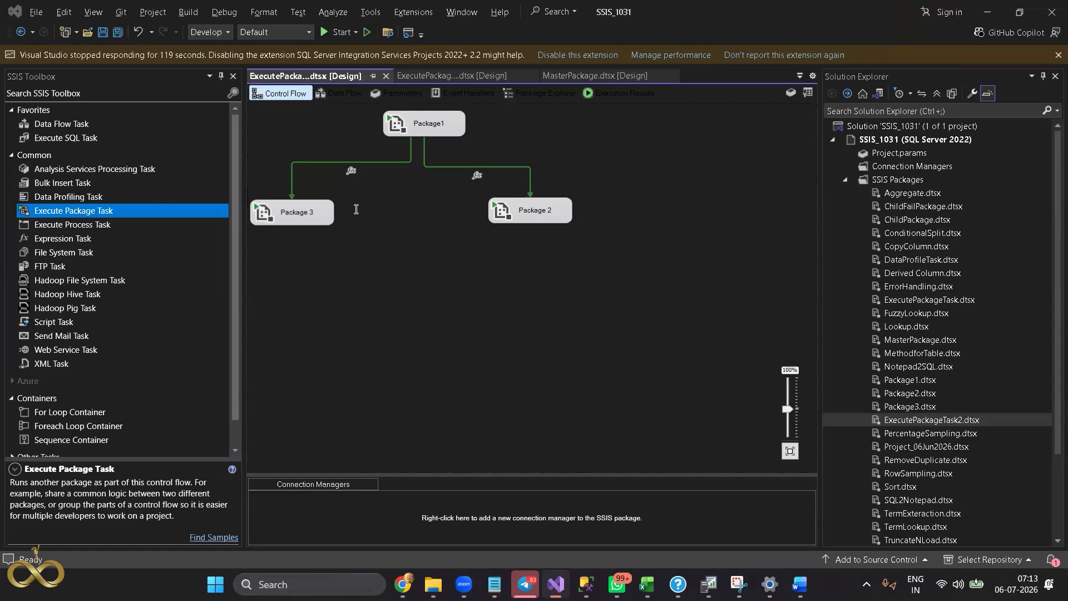
Switch to Notepad and enter the heading "conditional execution of Task" in the untitled note
{"action": "key", "text": "alt+Tab"}
{"action": "type", "text": "cond"}
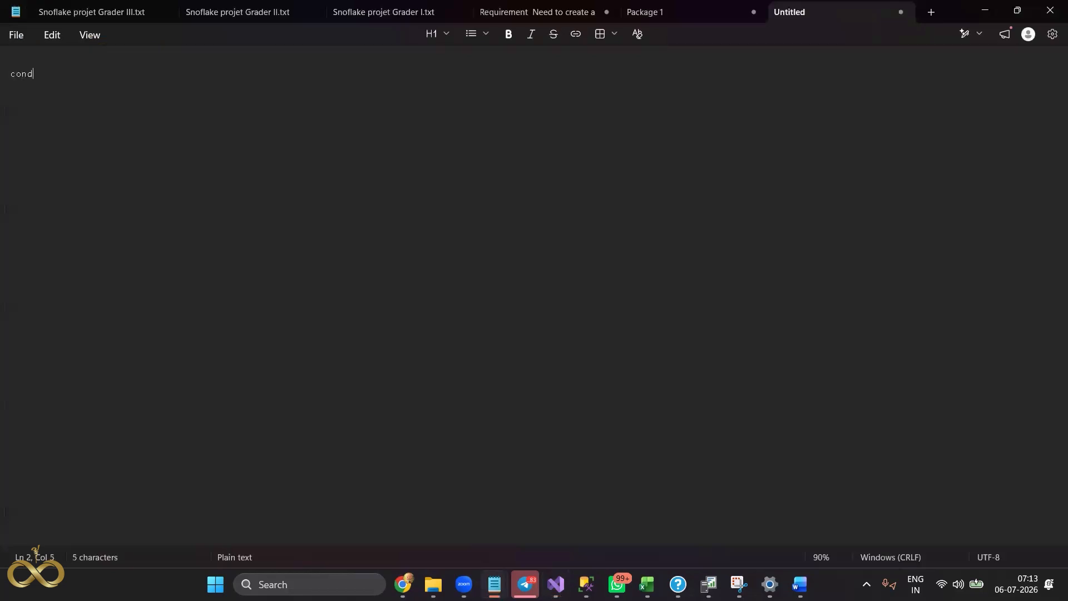
{"action": "type", "text": "itional execution of Tas"}
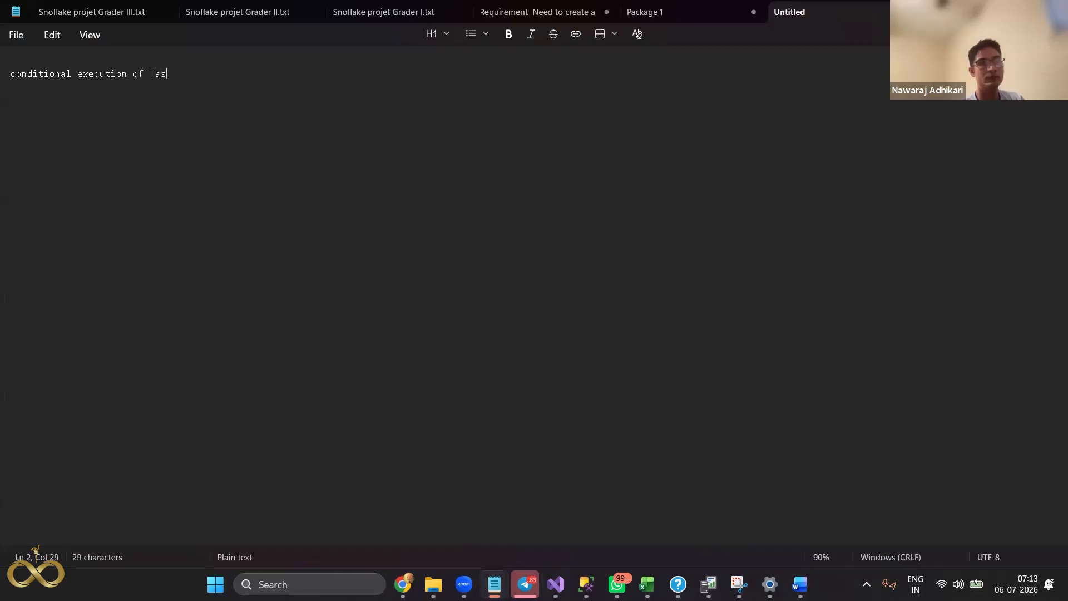
{"action": "type", "text": "k"}
{"action": "key", "text": "Return"}
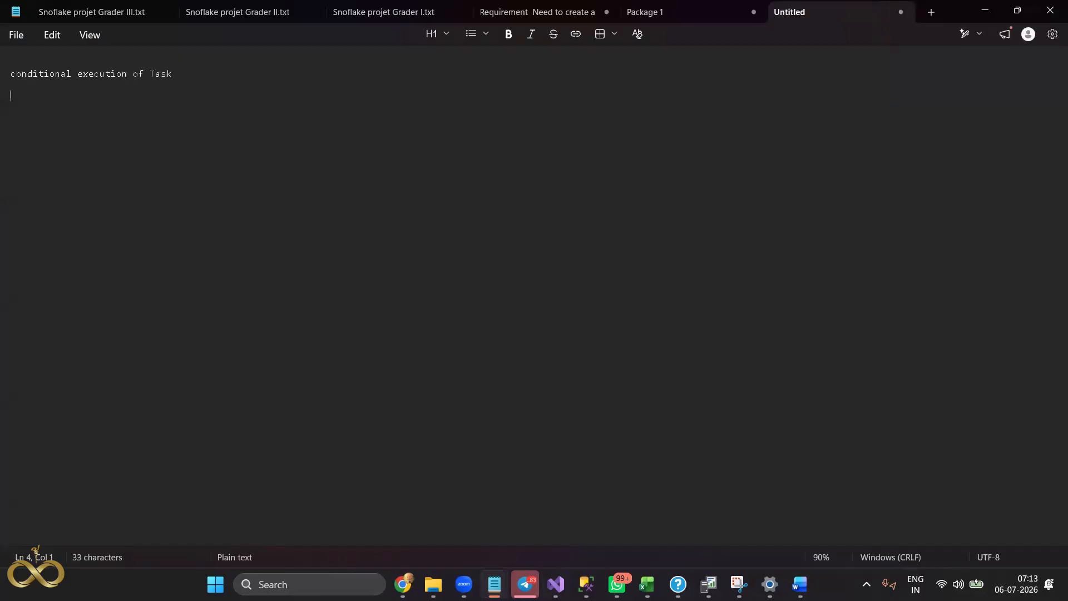
List Task 1, Task 2 and Task 3 on separate lines below the heading
{"action": "type", "text": "Task 1"}
{"action": "key", "text": "Return"}
{"action": "type", "text": "Task 2"}
{"action": "key", "text": "Return"}
{"action": "type", "text": "Task 3"}
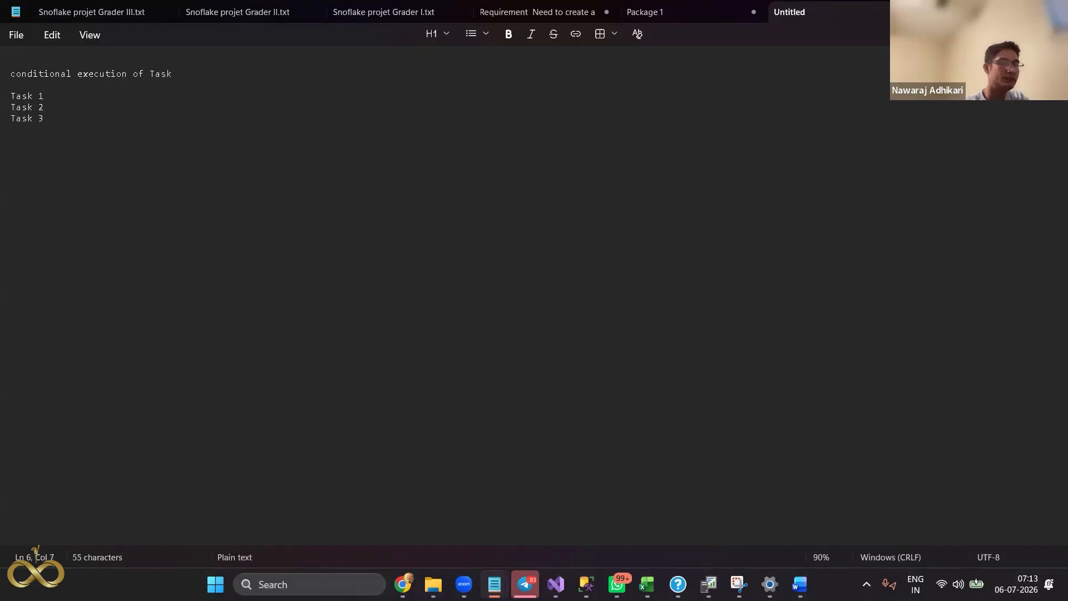
Append "-- Run every days of month" to the Task 1 line
{"action": "key", "text": "Up"}
{"action": "key", "text": "Up"}
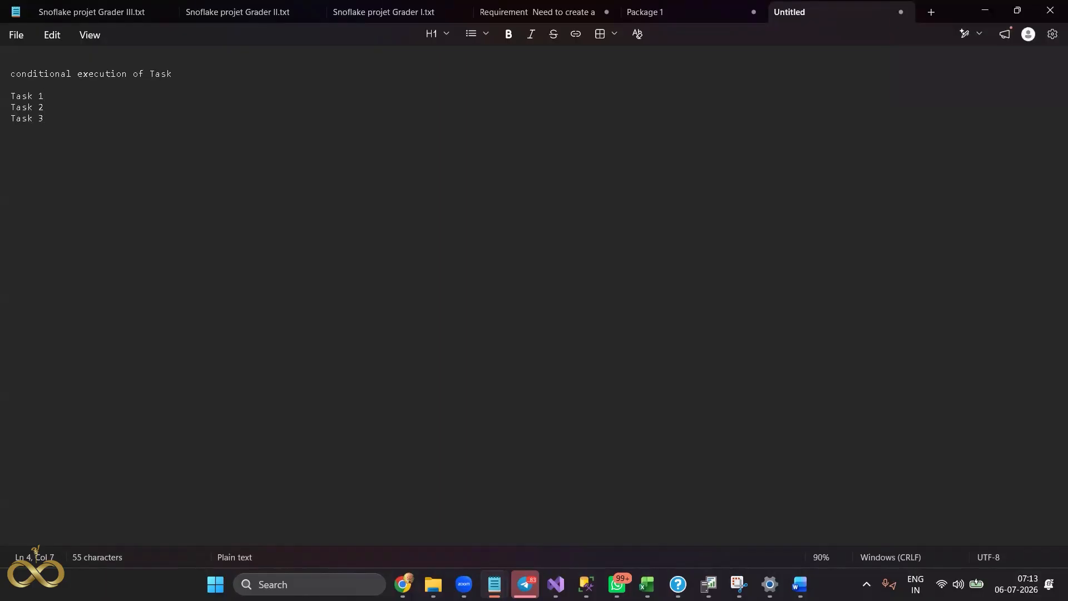
{"action": "type", "text": "-- Run every daus"}
{"action": "key", "text": "BackSpace"}
{"action": "key", "text": "BackSpace"}
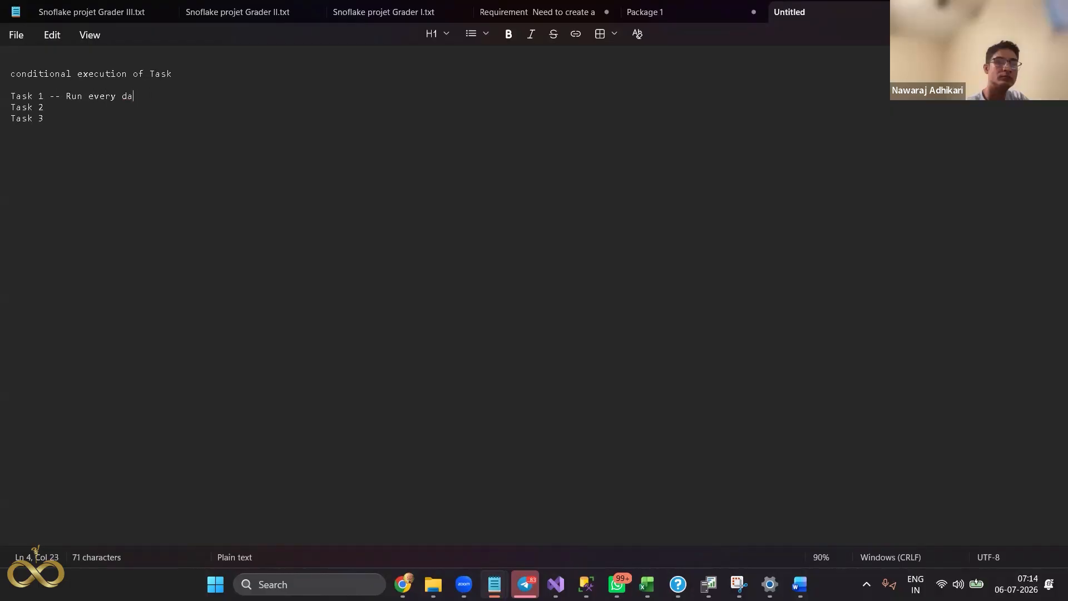
{"action": "type", "text": "ys of month Task"}
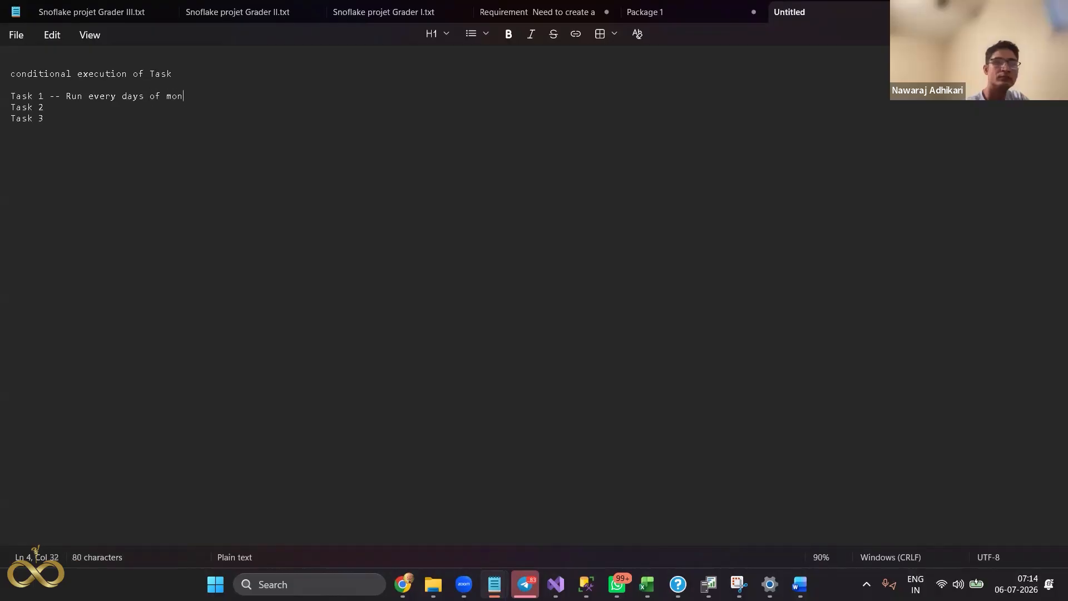
Append "-- after completion of task 1 & first 20 days of month" to the Task 2 line
{"action": "type", "text": " 2 -- "}
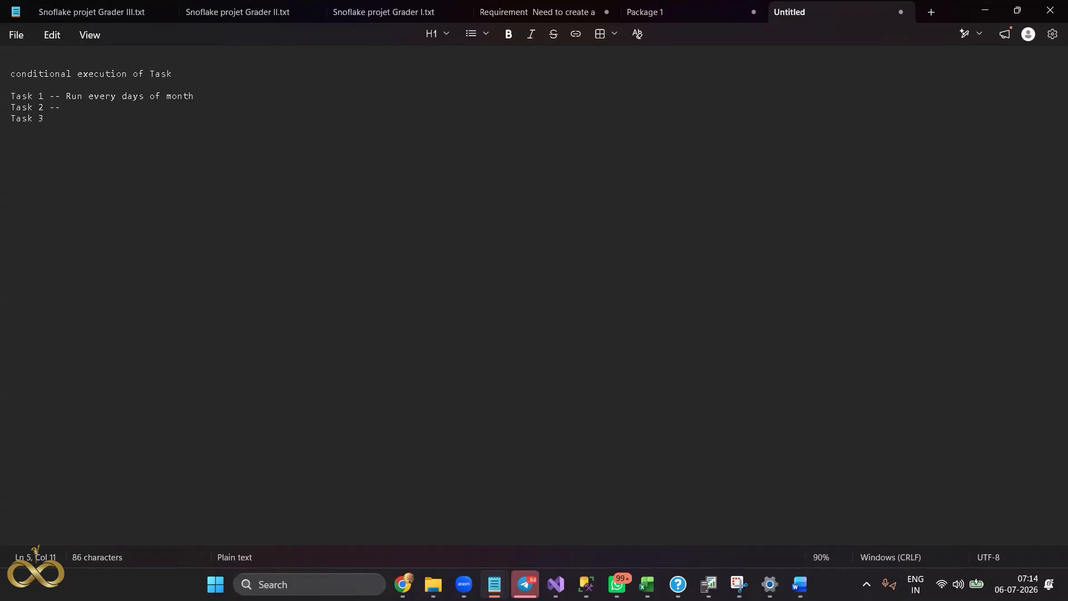
{"action": "type", "text": "after completion of task 1 & "}
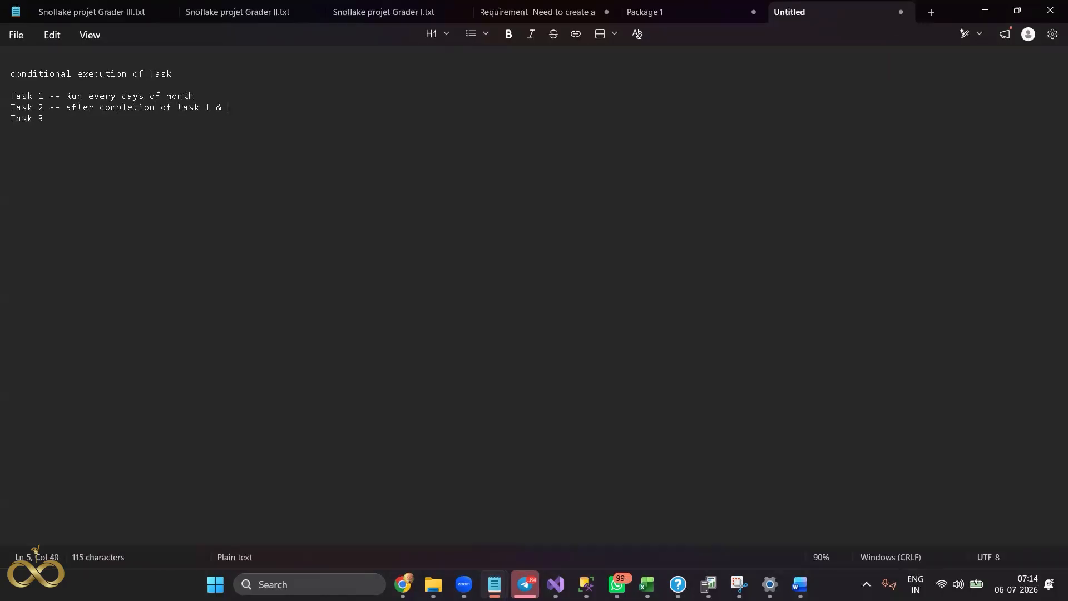
{"action": "type", "text": "first"}
{"action": "type", "text": " 15"}
{"action": "type", "text": " days"}
{"action": "key", "text": "BackSpace"}
{"action": "key", "text": "BackSpace"}
{"action": "key", "text": "BackSpace"}
{"action": "key", "text": "BackSpace"}
{"action": "key", "text": "BackSpace"}
{"action": "key", "text": "BackSpace"}
{"action": "key", "text": "BackSpace"}
{"action": "type", "text": "29"}
{"action": "key", "text": "BackSpace"}
{"action": "type", "text": "0 days of mont"}
{"action": "type", "text": "h"}
Append "-- after completion of task 1 & last 10 days of month" to the Task 3 line
{"action": "type", "text": "-- after"}
{"action": "type", "text": " completo"}
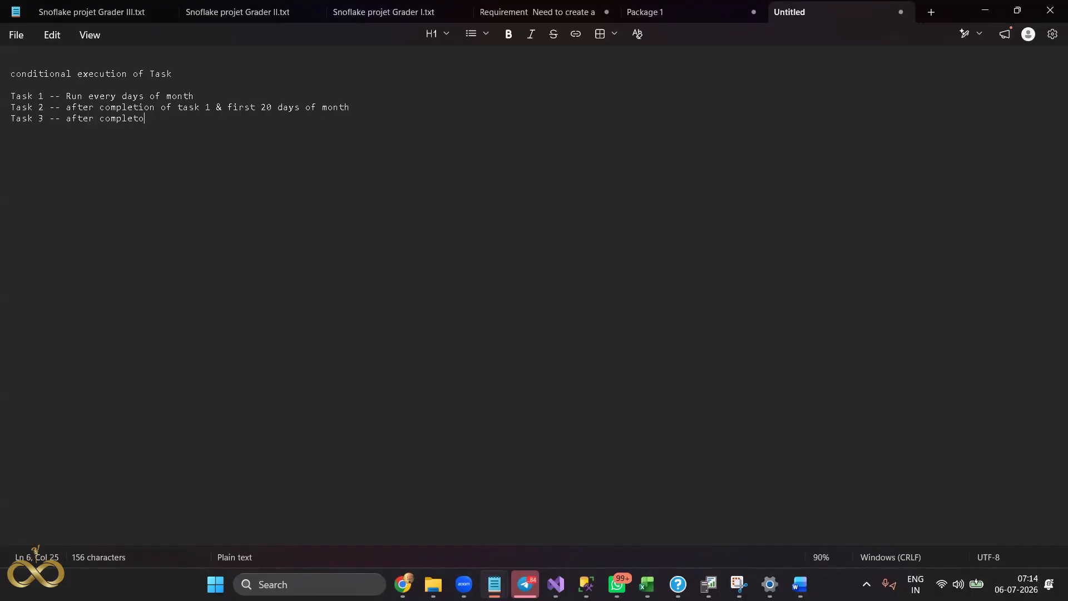
{"action": "key", "text": "BackSpace"}
{"action": "type", "text": "ion of task 1 & last 10 days of month"}
Switch to Visual Studio and review which package the Package1 Execute Package Task references, leaving its settings as they are
{"action": "key", "text": "alt+Tab"}
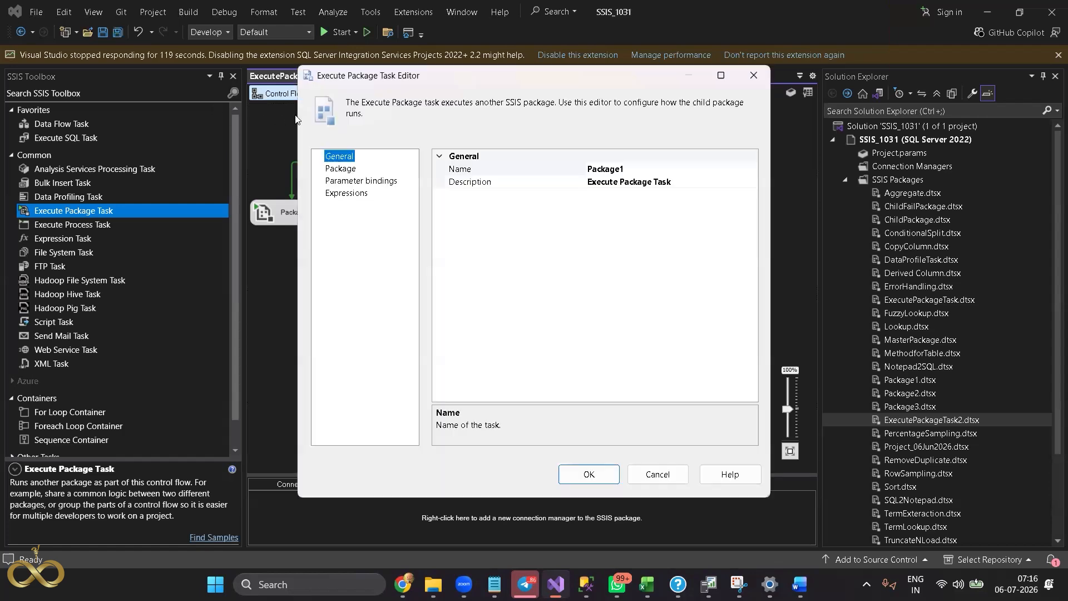
{"action": "left_click", "coordinate": [350, 169]}
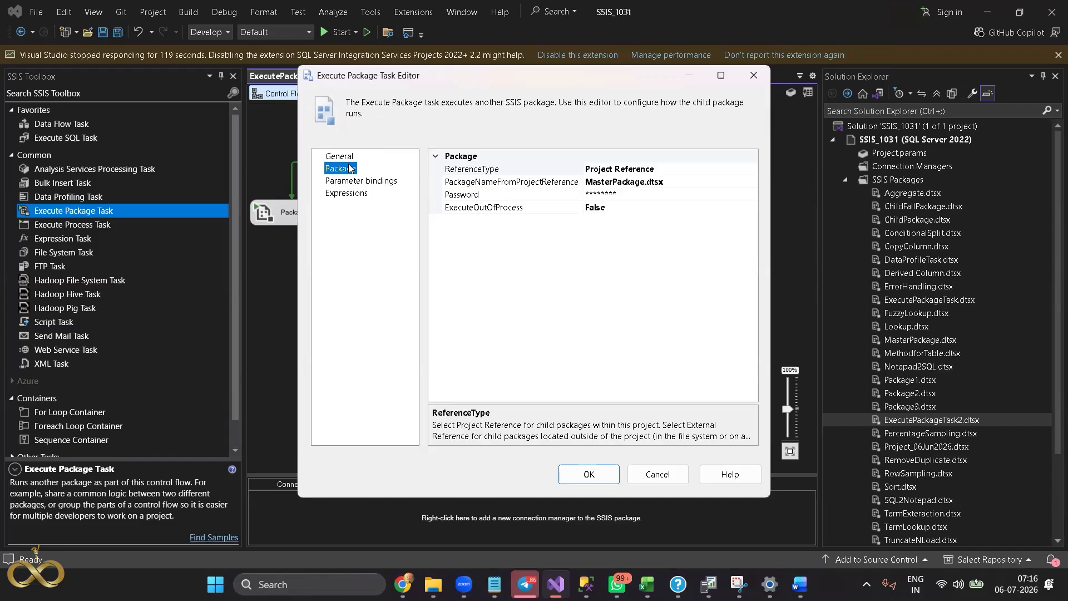
{"action": "key", "text": "Escape"}
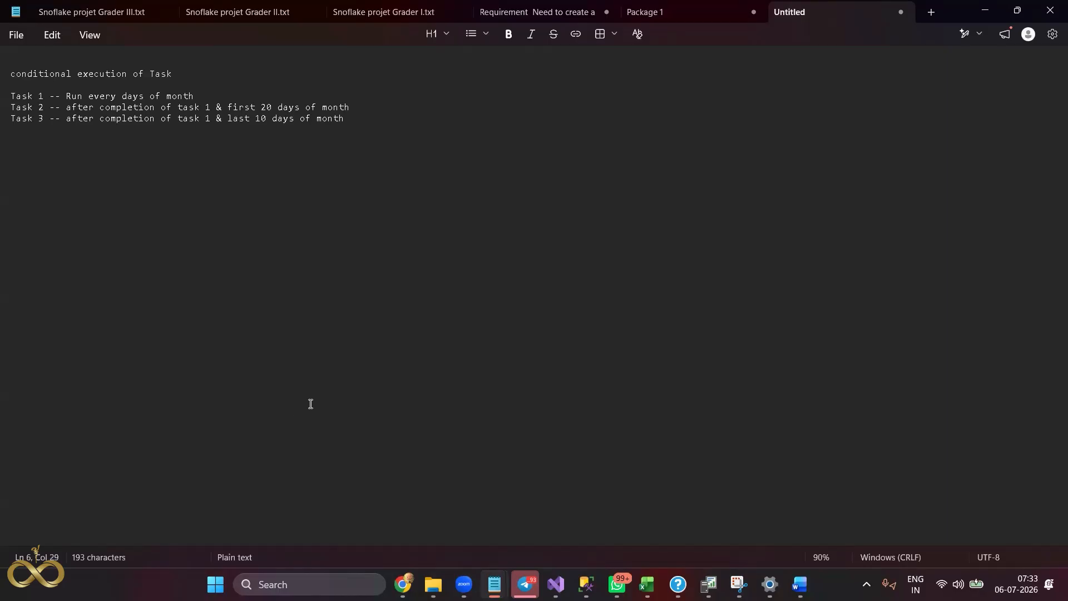
Put the notes away and review the precedence constraint expression between Package1 and Package 3 without changing it
{"action": "left_click", "coordinate": [359, 330]}
{"action": "left_click", "coordinate": [985, 10]}
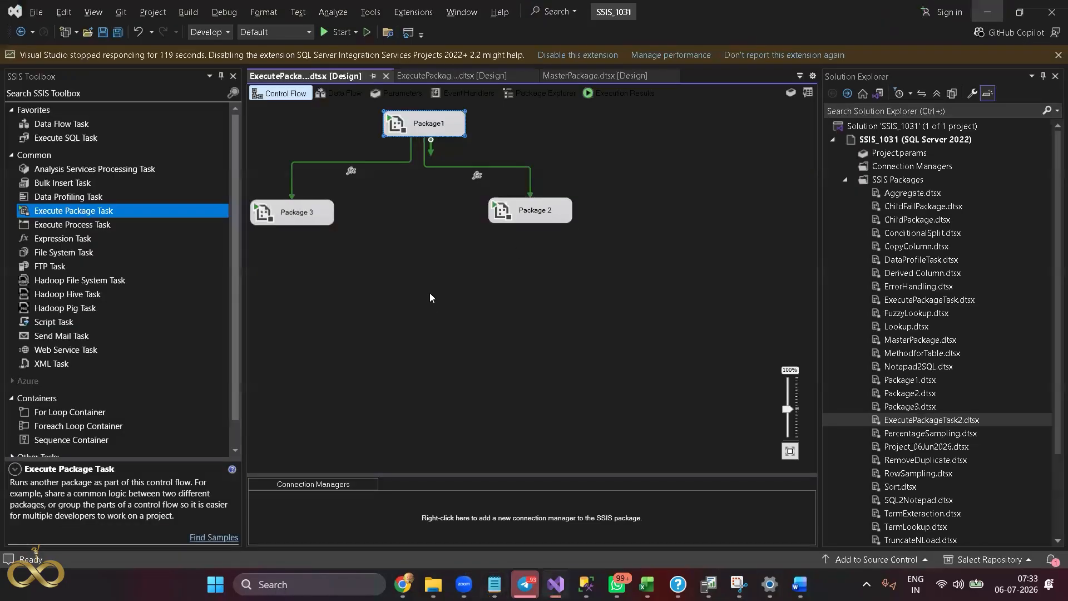
{"action": "double_click", "coordinate": [362, 162]}
{"action": "left_click", "coordinate": [624, 274]}
{"action": "left_click", "coordinate": [448, 385]}
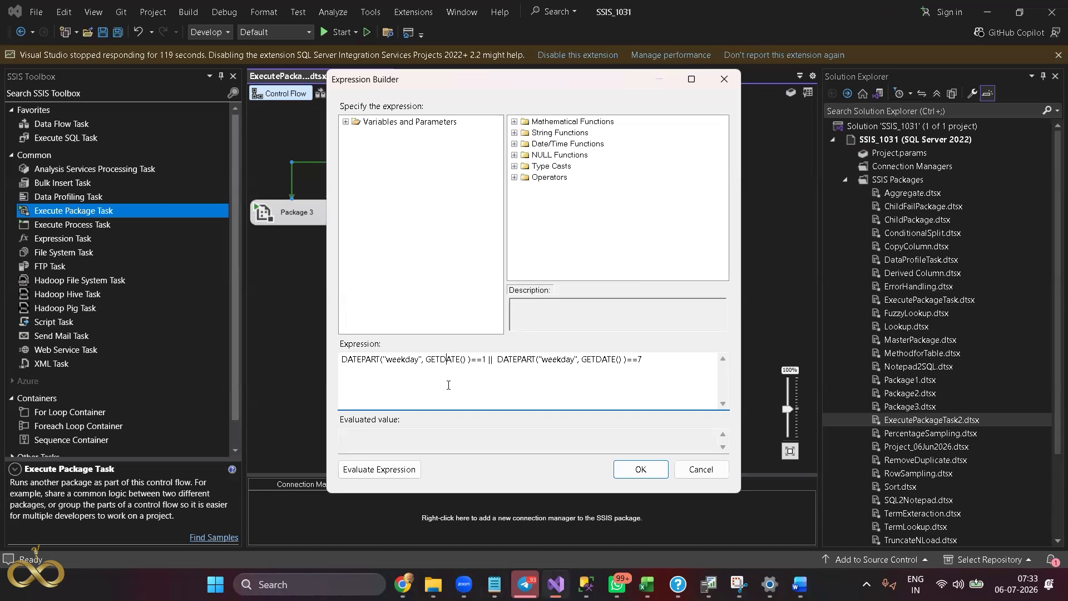
{"action": "left_click", "coordinate": [708, 472]}
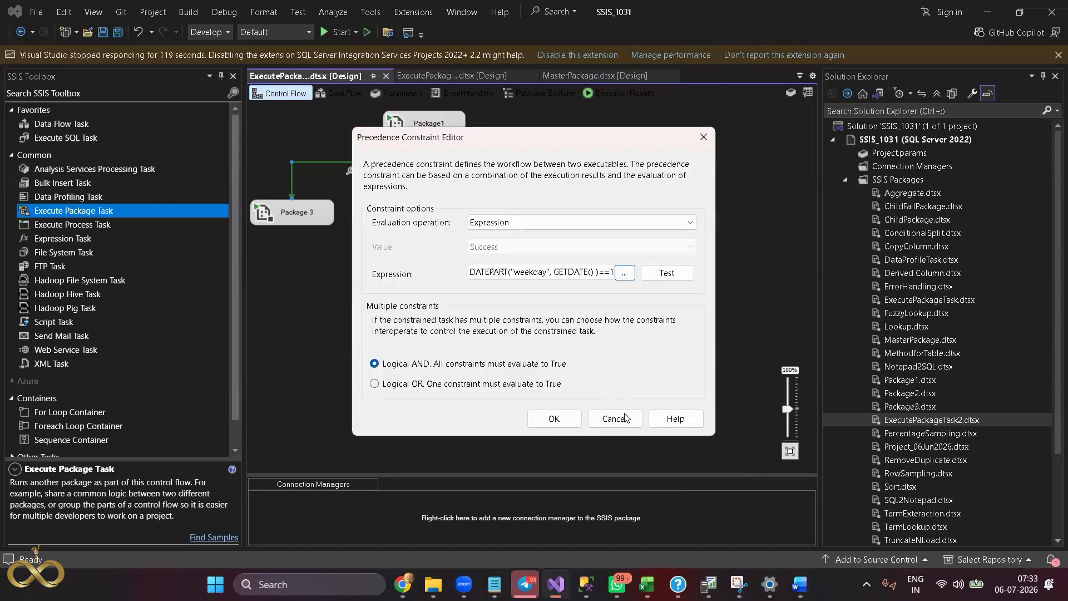
{"action": "left_click", "coordinate": [625, 418]}
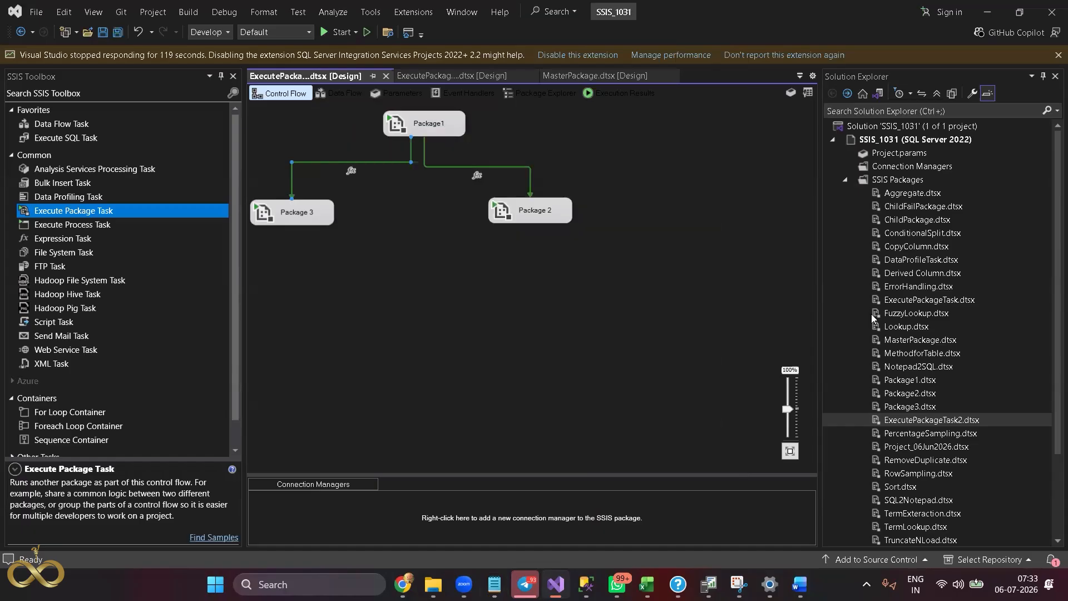
Add a new SSIS package to the project and rename it Conditional_Execution.dtsx
{"action": "right_click", "coordinate": [901, 180]}
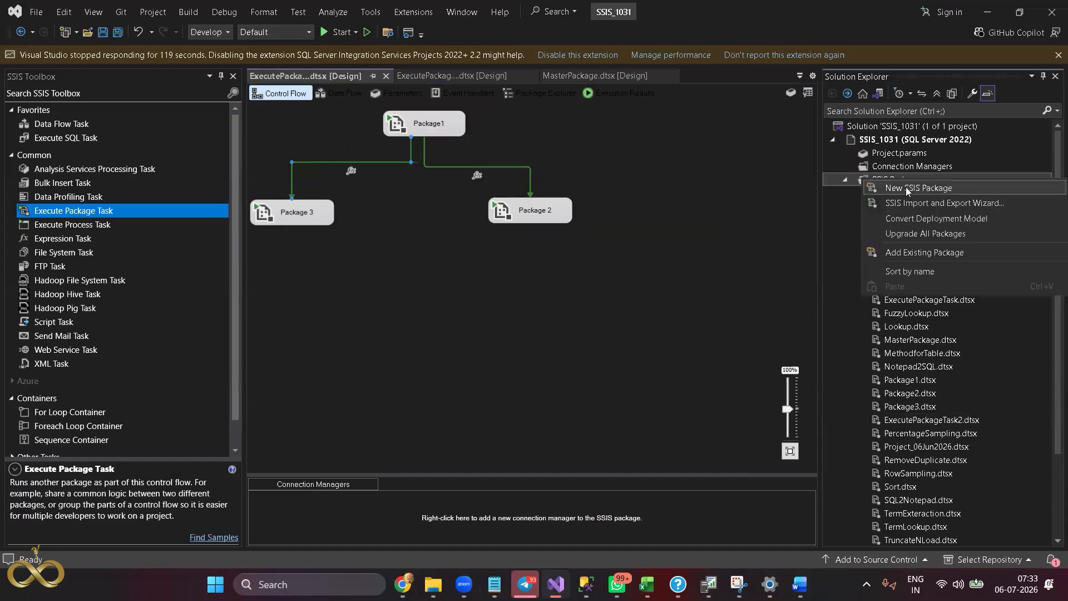
{"action": "left_click", "coordinate": [899, 270]}
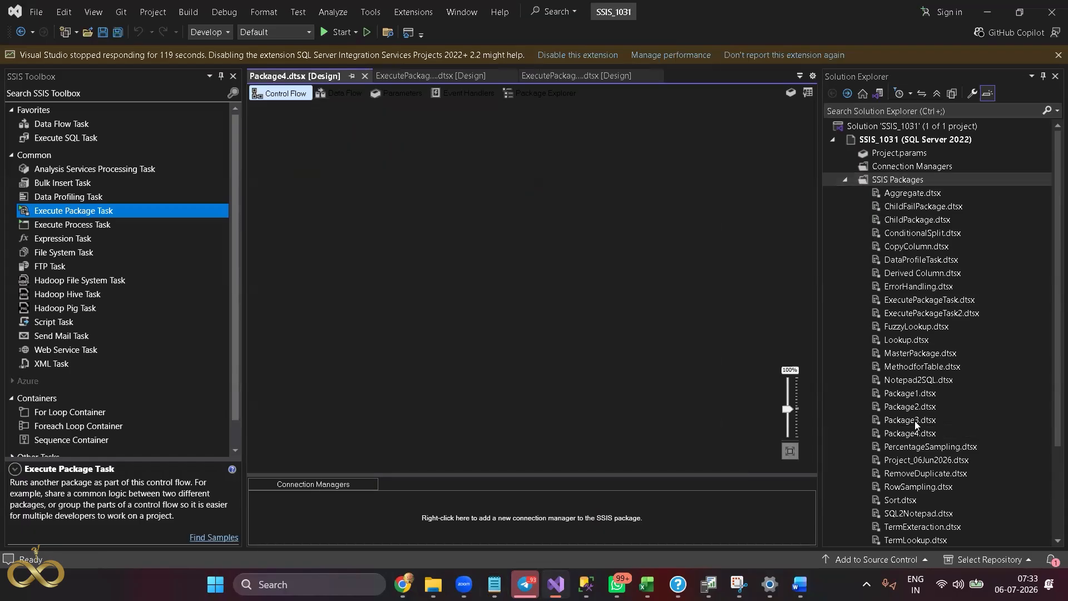
{"action": "left_click", "coordinate": [912, 431]}
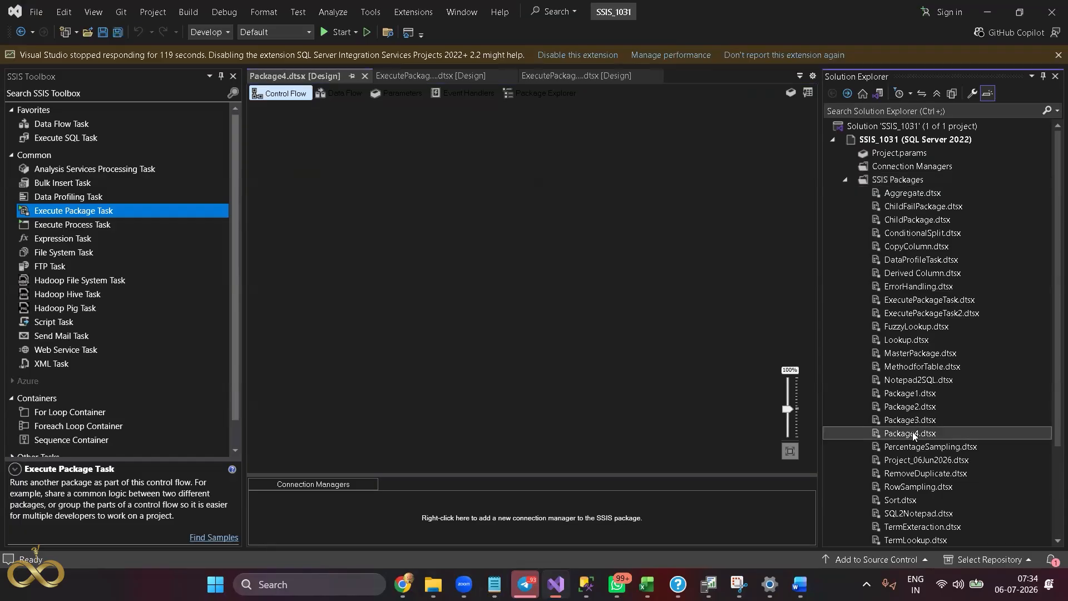
{"action": "left_click", "coordinate": [912, 432]}
{"action": "type", "text": "Conditional Execution.dtsx"}
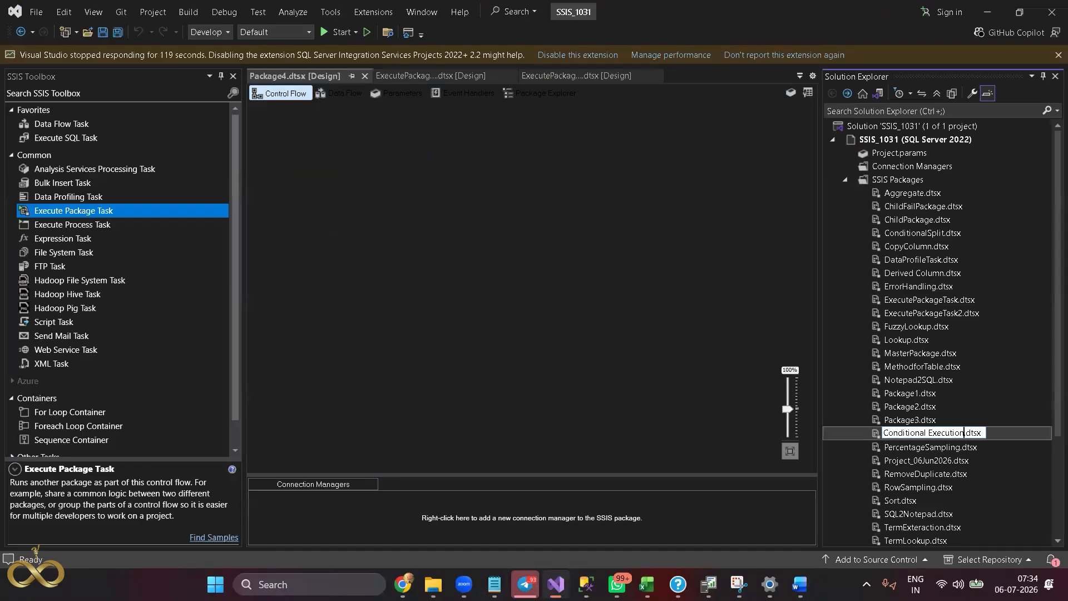
{"action": "type", "text": "n"}
{"action": "key", "text": "Return"}
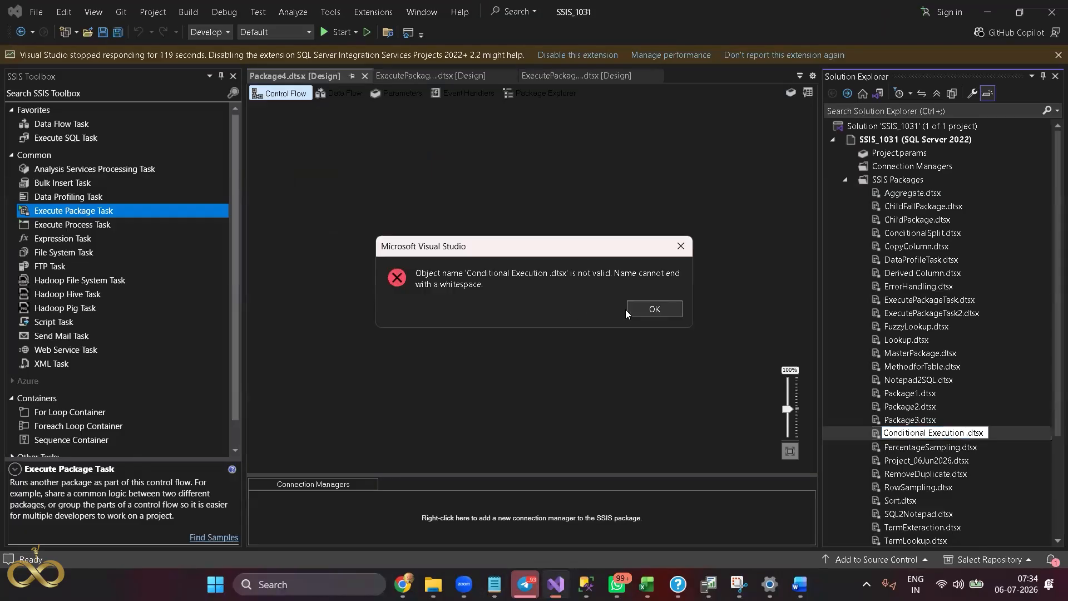
{"action": "left_click", "coordinate": [649, 308]}
{"action": "type", "text": "Conditiona"}
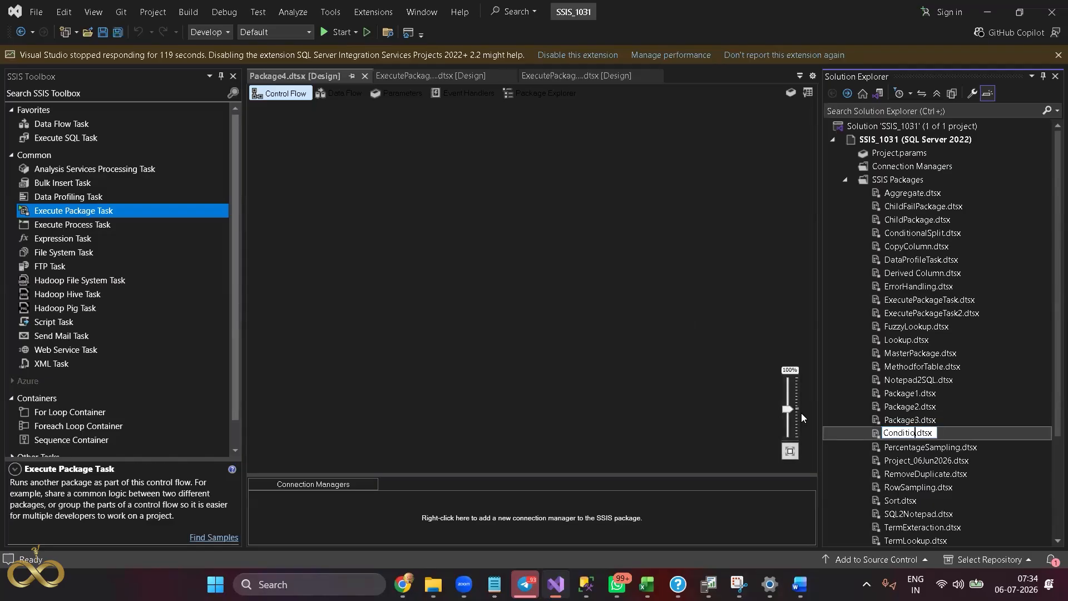
{"action": "type", "text": "l_Execution"}
{"action": "key", "text": "Return"}
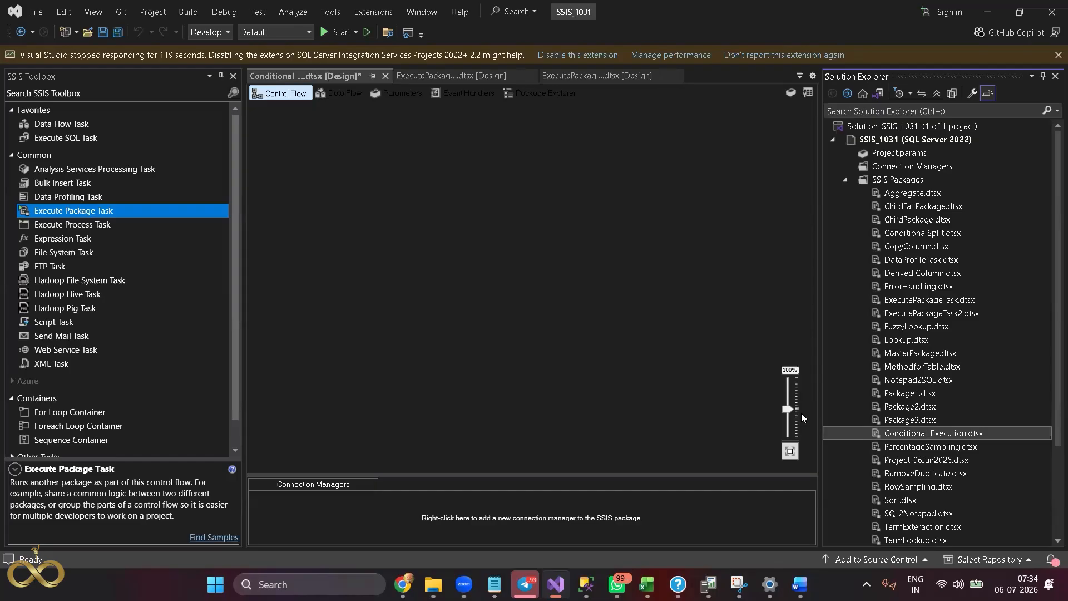
Add three Execute SQL Tasks to the control flow and arrange two of them side by side below the first
{"action": "left_click", "coordinate": [533, 352]}
{"action": "double_click", "coordinate": [75, 139]}
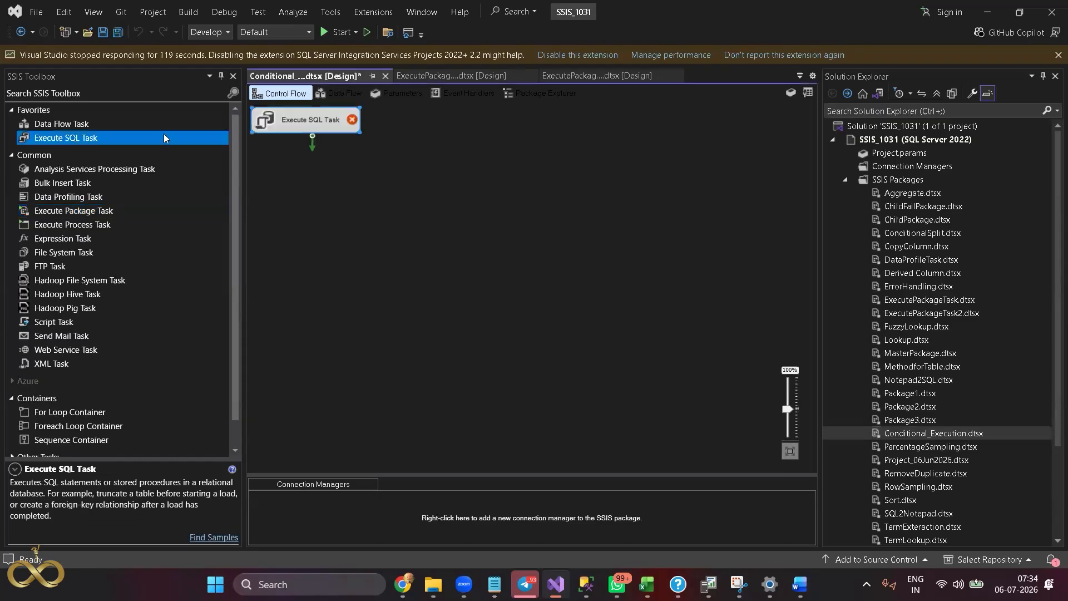
{"action": "double_click", "coordinate": [135, 137]}
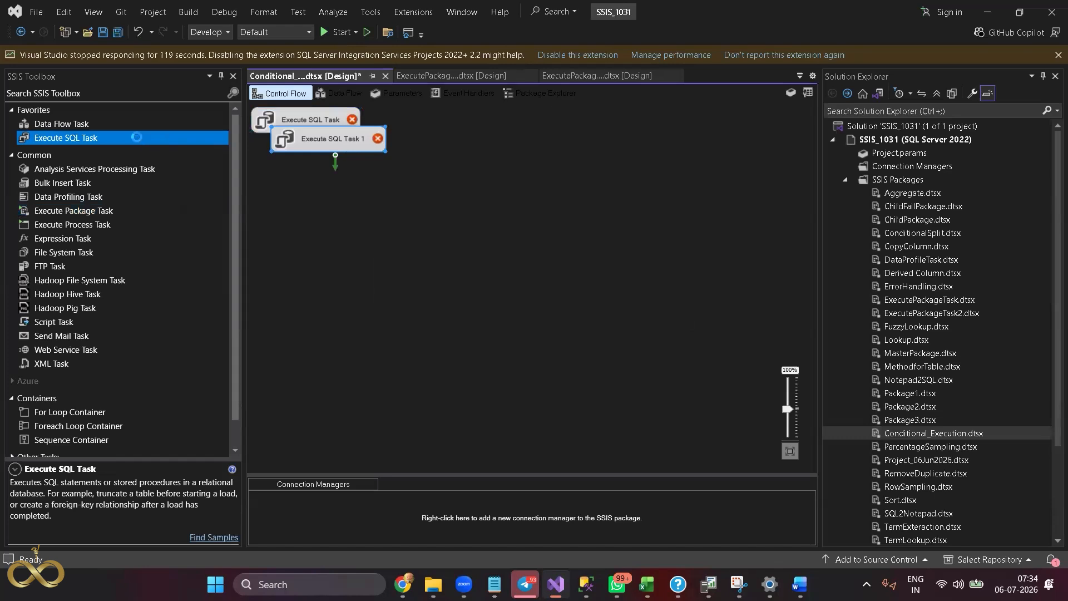
{"action": "left_click_drag", "start_coordinate": [337, 163], "coordinate": [566, 225]}
{"action": "left_click_drag", "start_coordinate": [339, 152], "coordinate": [289, 254]}
Configure the first Execute SQL Task with a new OLE DB connection to SQL_1031 and the SQL statement "select 1"
{"action": "left_click", "coordinate": [336, 124]}
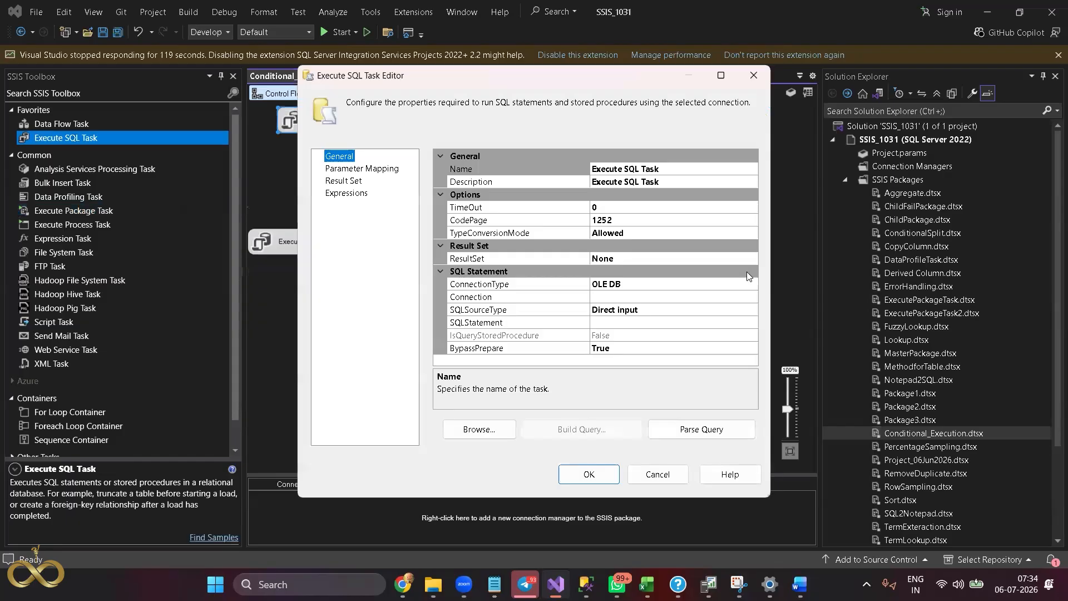
{"action": "left_click", "coordinate": [745, 296]}
{"action": "left_click", "coordinate": [752, 297]}
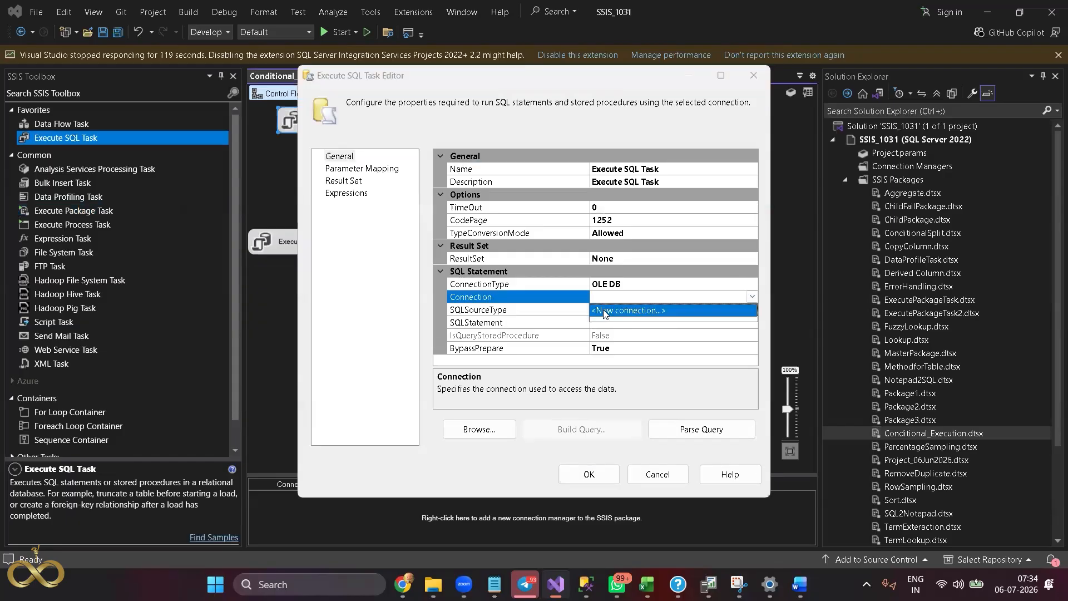
{"action": "left_click", "coordinate": [605, 312]}
{"action": "double_click", "coordinate": [435, 216]}
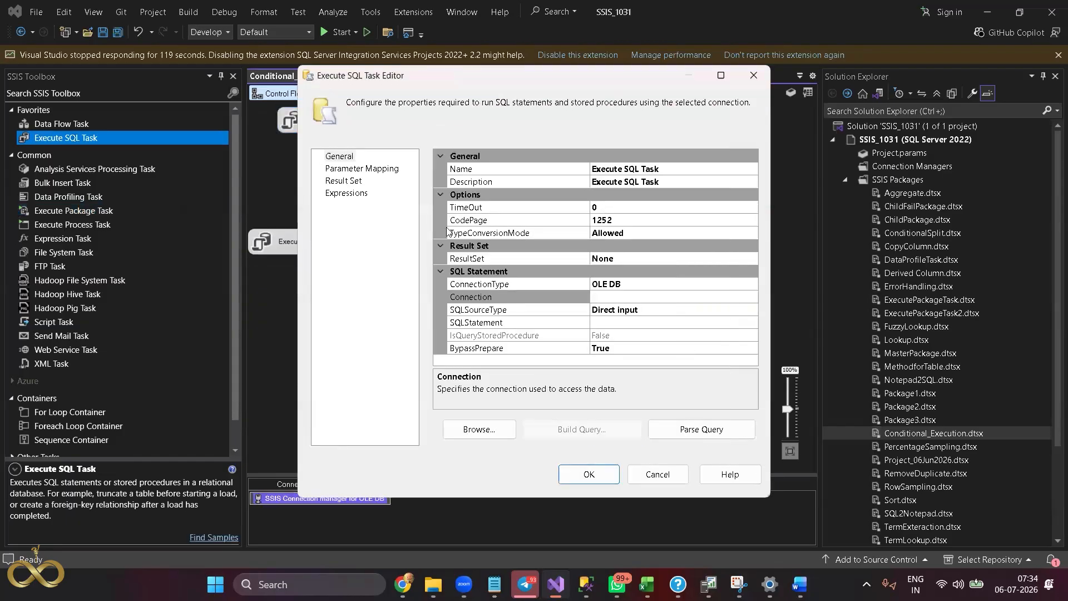
{"action": "left_click", "coordinate": [629, 322]}
{"action": "type", "text": "select 1"}
{"action": "left_click", "coordinate": [589, 474]}
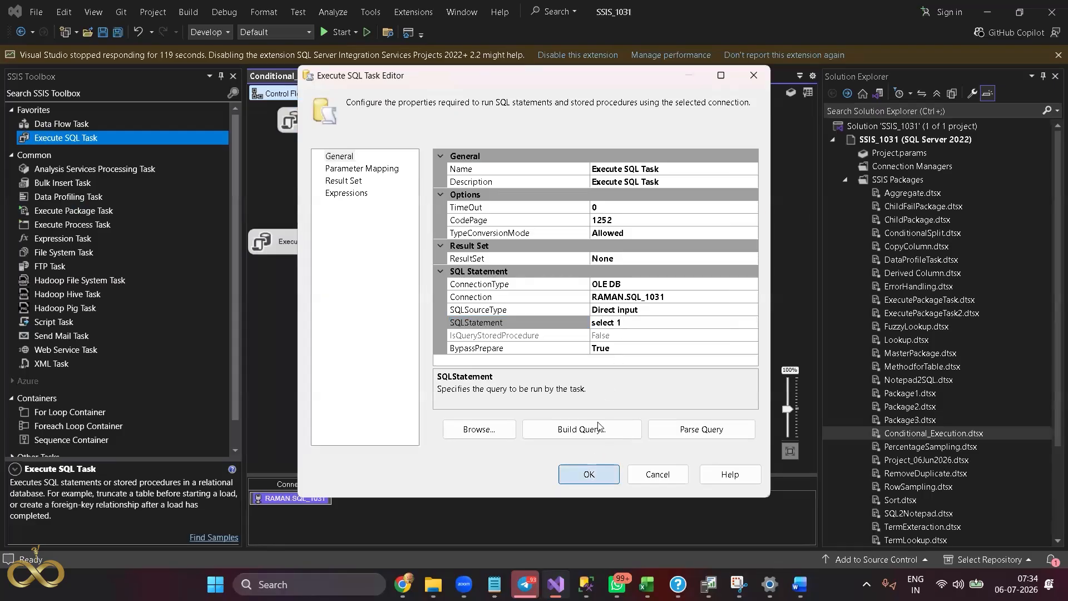
Configure Execute SQL Task 2 with the existing SQL_1031 connection and the SQL statement "select 1"
{"action": "double_click", "coordinate": [582, 231]}
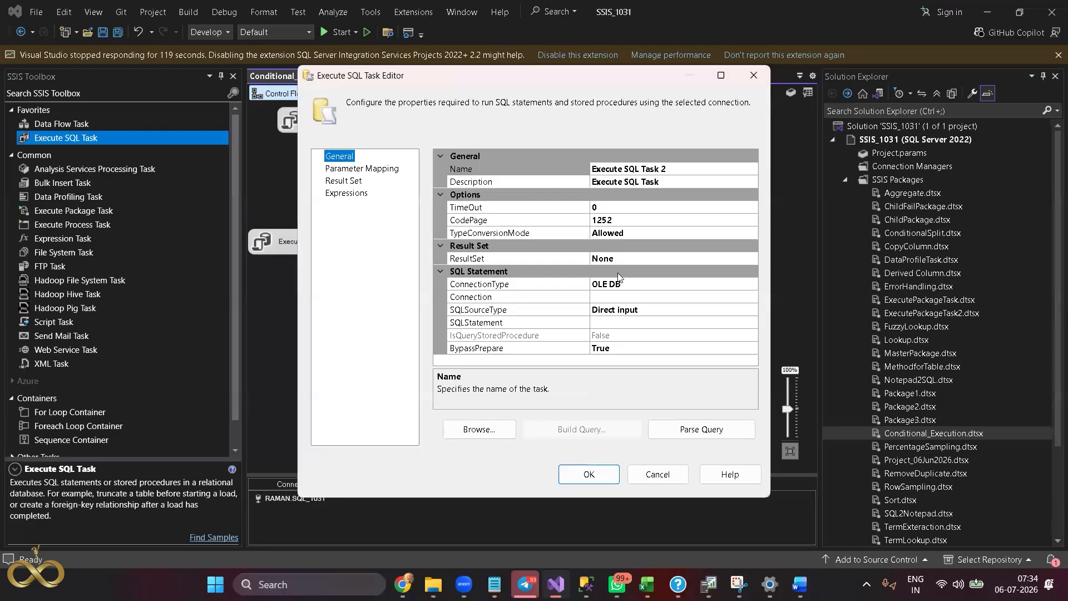
{"action": "left_click", "coordinate": [644, 297]}
{"action": "left_click", "coordinate": [753, 298]}
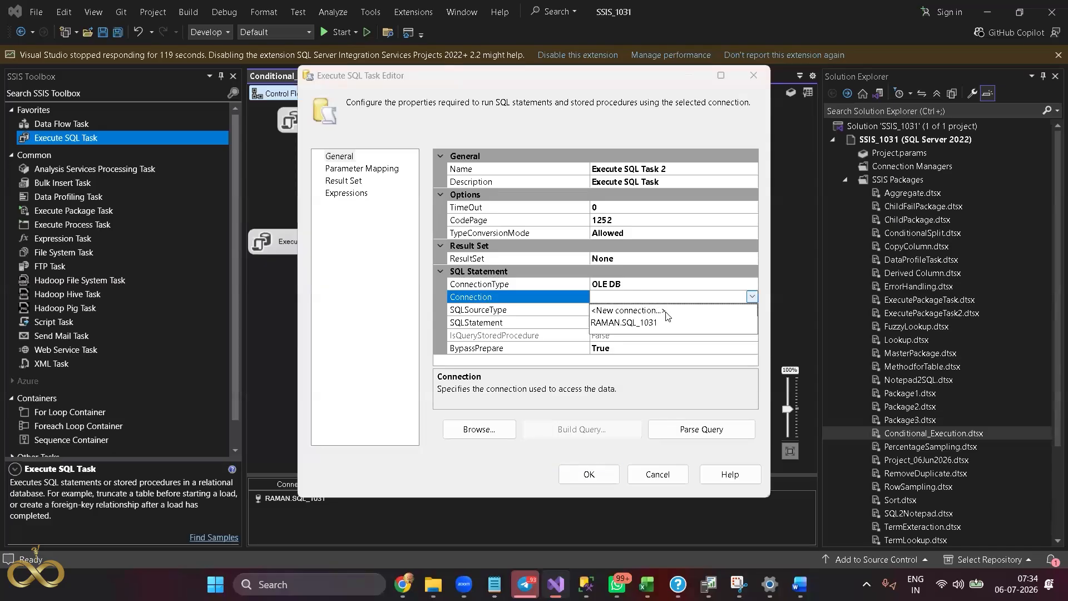
{"action": "left_click", "coordinate": [654, 320]}
{"action": "left_click", "coordinate": [632, 320]}
{"action": "type", "text": "select 1"}
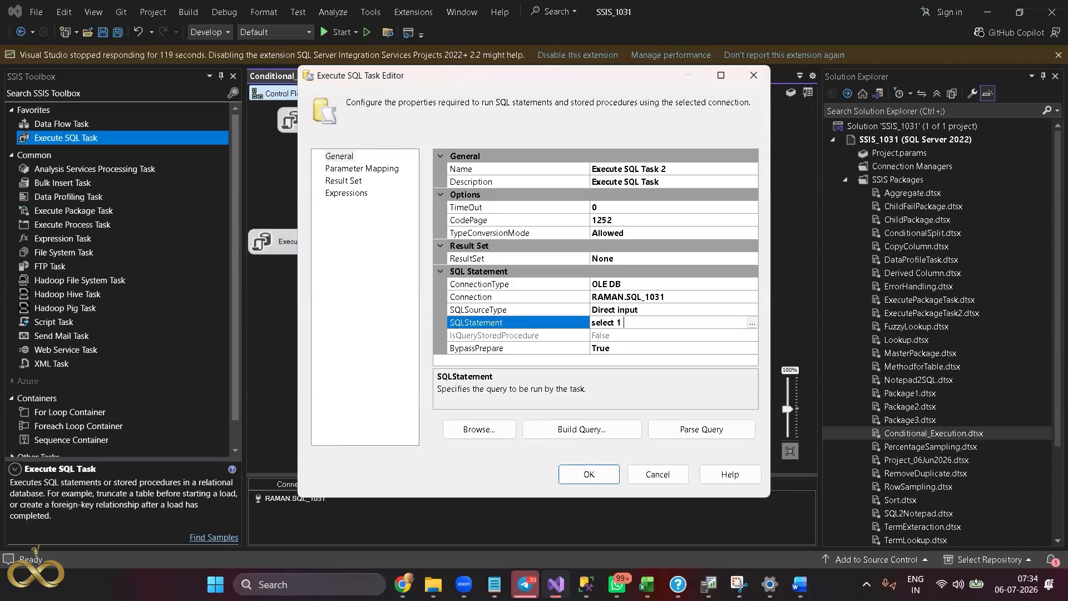
{"action": "left_click", "coordinate": [591, 476]}
{"action": "left_click", "coordinate": [529, 357]}
Configure Execute SQL Task 1 with the existing SQL_1031 connection and the SQL statement "select 1"
{"action": "double_click", "coordinate": [330, 240]}
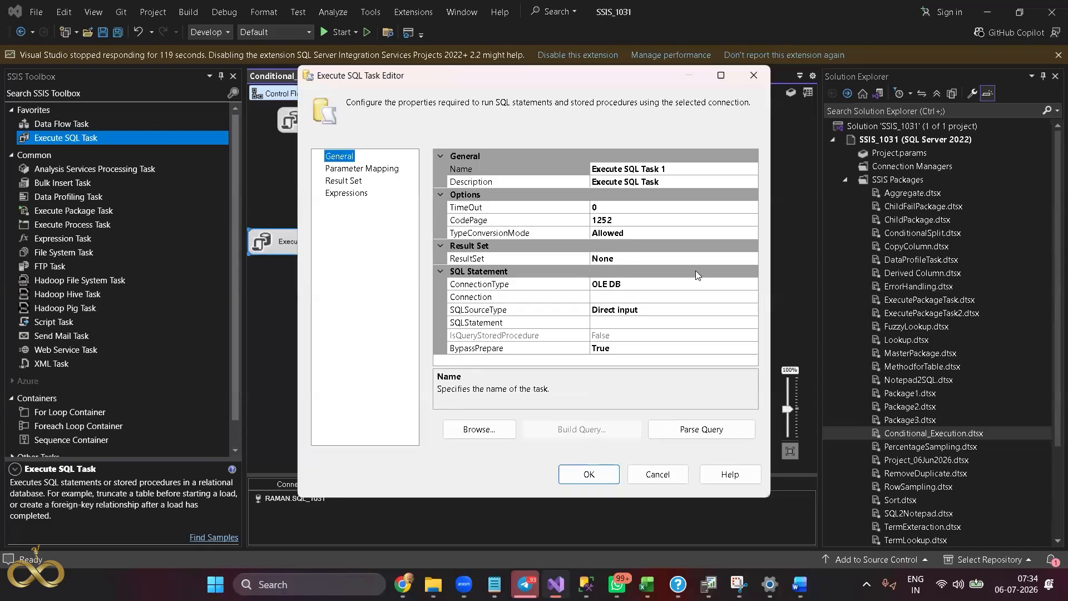
{"action": "left_click", "coordinate": [666, 296]}
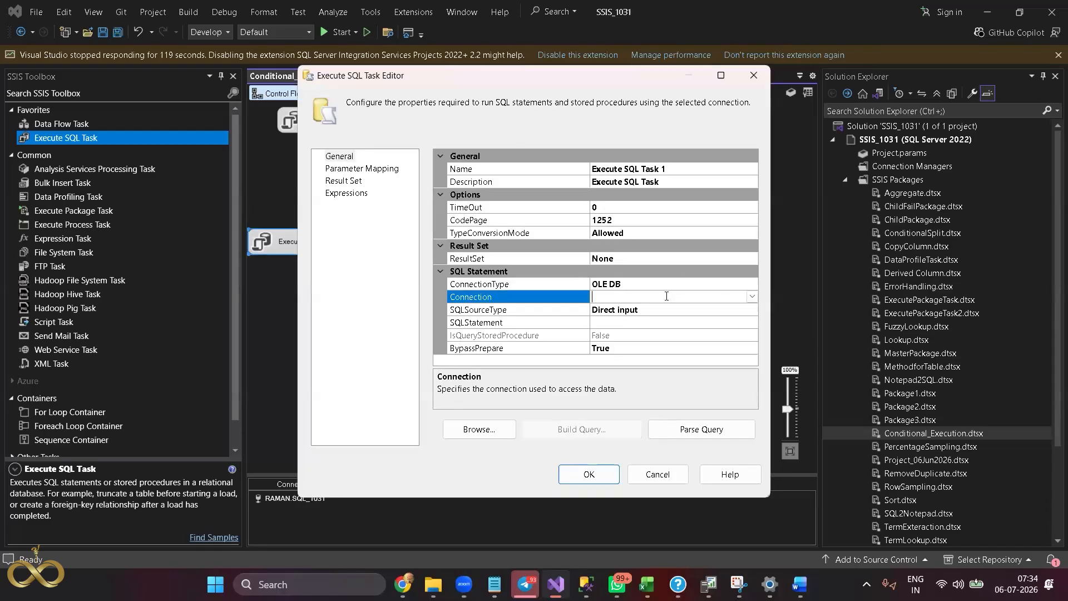
{"action": "left_click", "coordinate": [752, 297]}
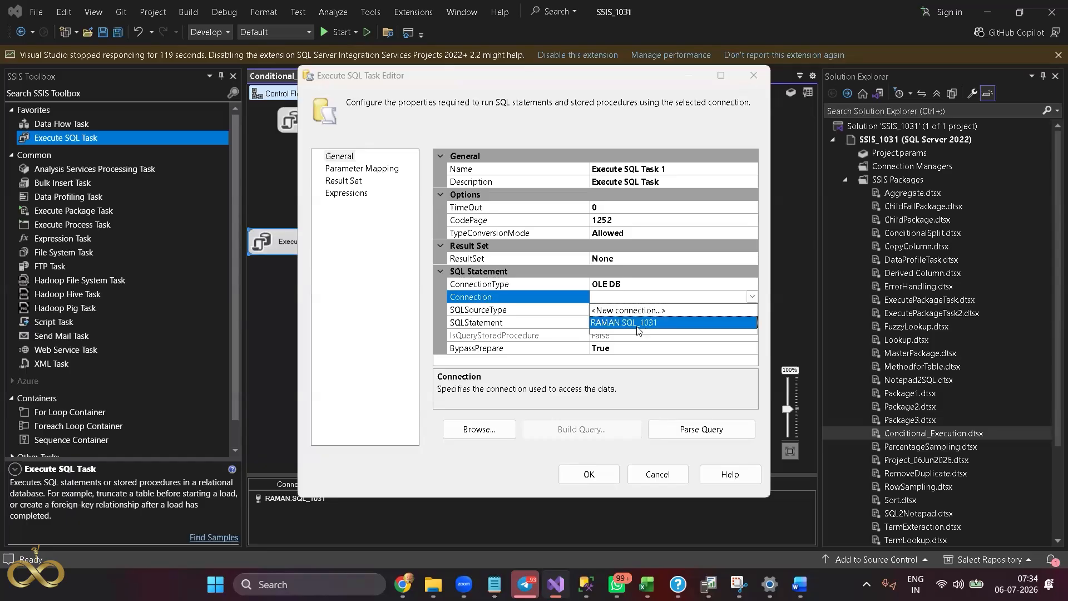
{"action": "left_click", "coordinate": [637, 323]}
{"action": "left_click", "coordinate": [631, 322]}
{"action": "type", "text": "select 1"}
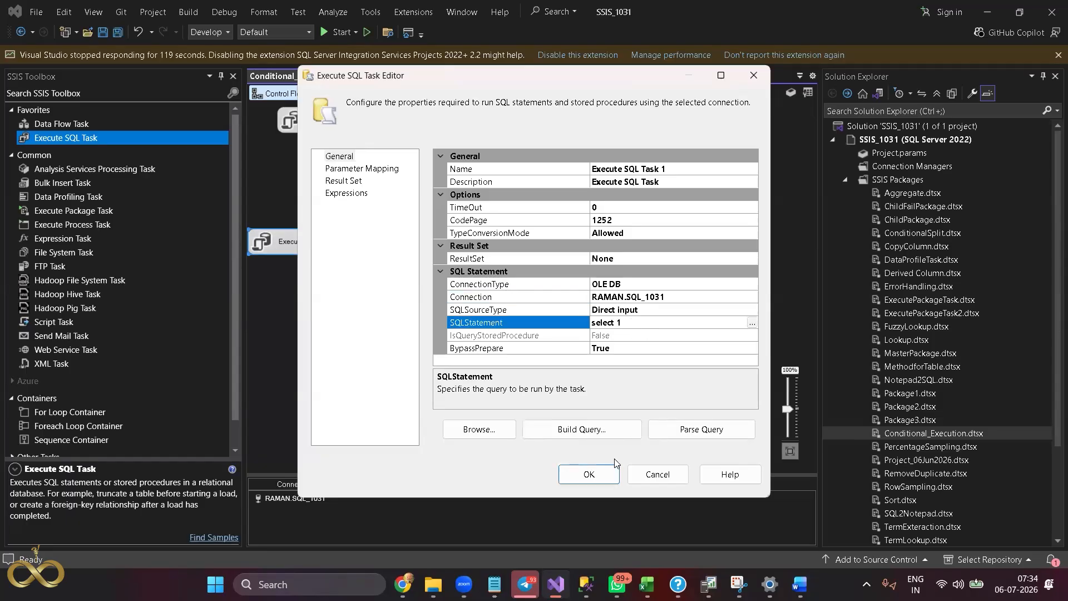
{"action": "left_click", "coordinate": [591, 477]}
{"action": "left_click", "coordinate": [466, 259]}
Connect the first Execute SQL Task to both Execute SQL Task 1 and Execute SQL Task 2, and review the first task's settings
{"action": "left_click", "coordinate": [336, 123]}
{"action": "left_click_drag", "start_coordinate": [287, 232], "coordinate": [287, 233]}
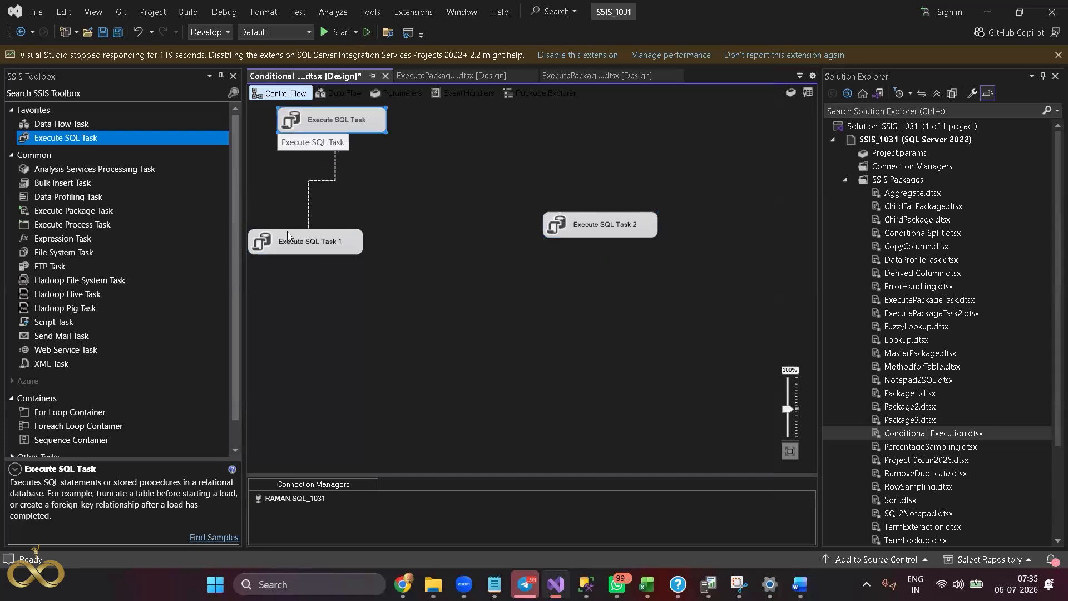
{"action": "left_click_drag", "start_coordinate": [338, 143], "coordinate": [579, 223]}
{"action": "left_click", "coordinate": [410, 171]}
{"action": "double_click", "coordinate": [337, 121]}
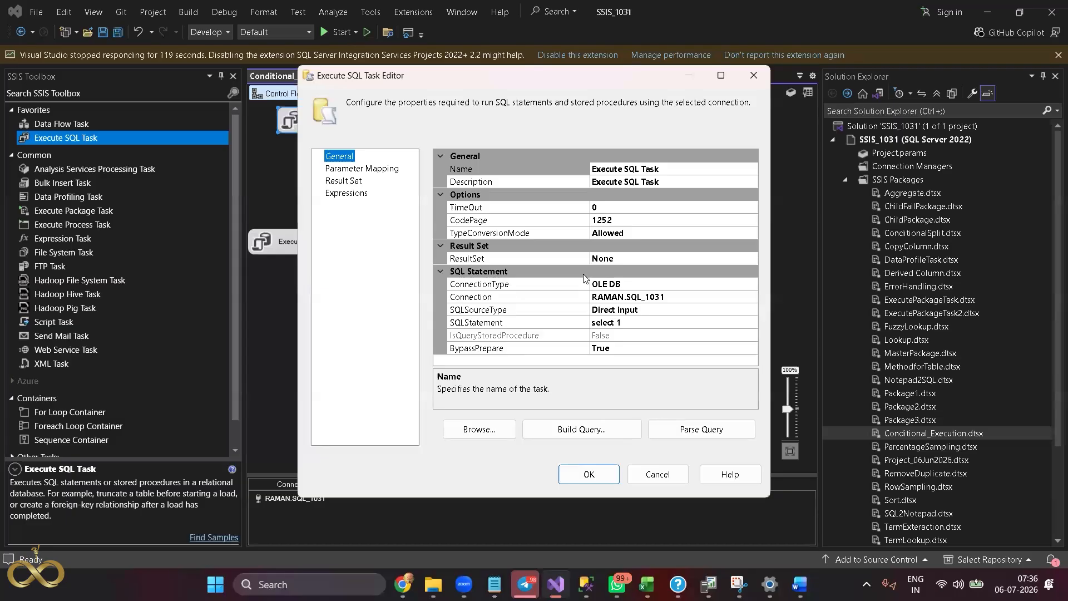
{"action": "left_click", "coordinate": [570, 472]}
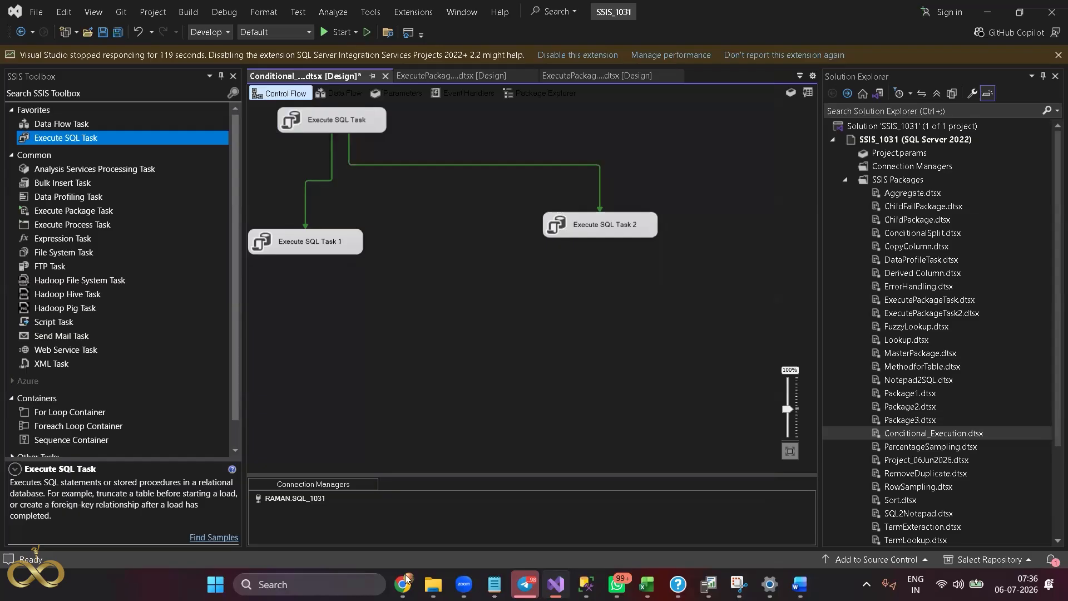
Switch to Chrome and search Google for "SSIS Expersion to show day"
{"action": "key", "text": "alt+Tab"}
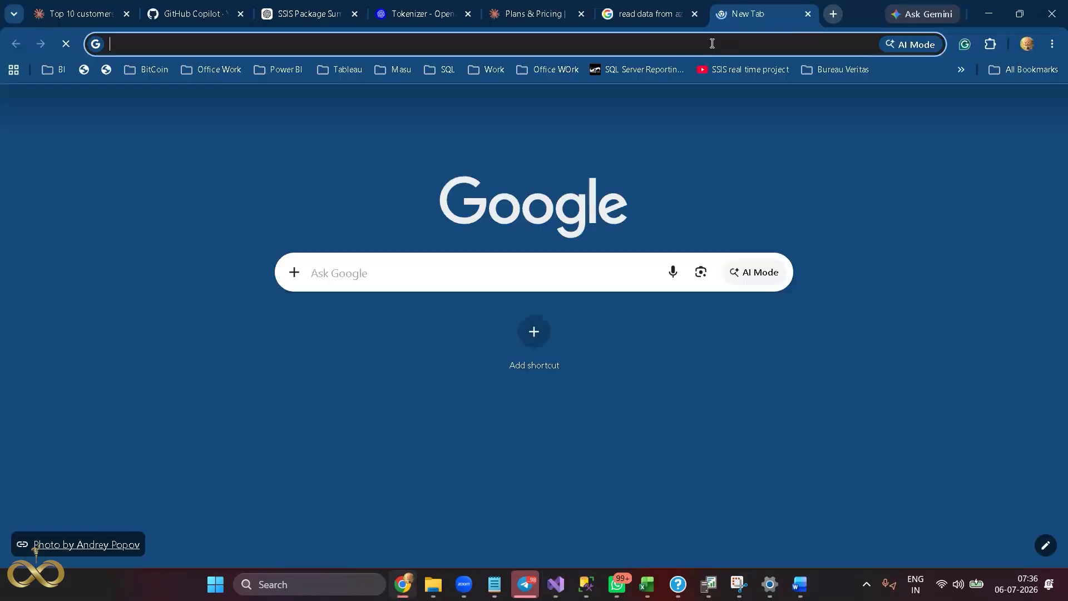
{"action": "type", "text": "SSIS"}
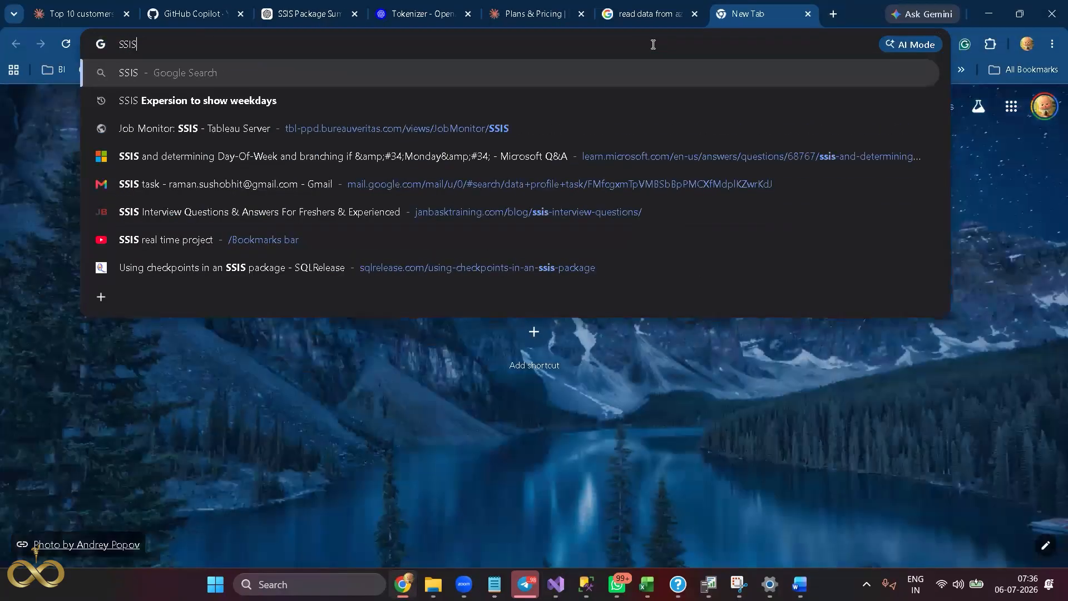
{"action": "type", "text": " ex"}
{"action": "key", "text": "Down"}
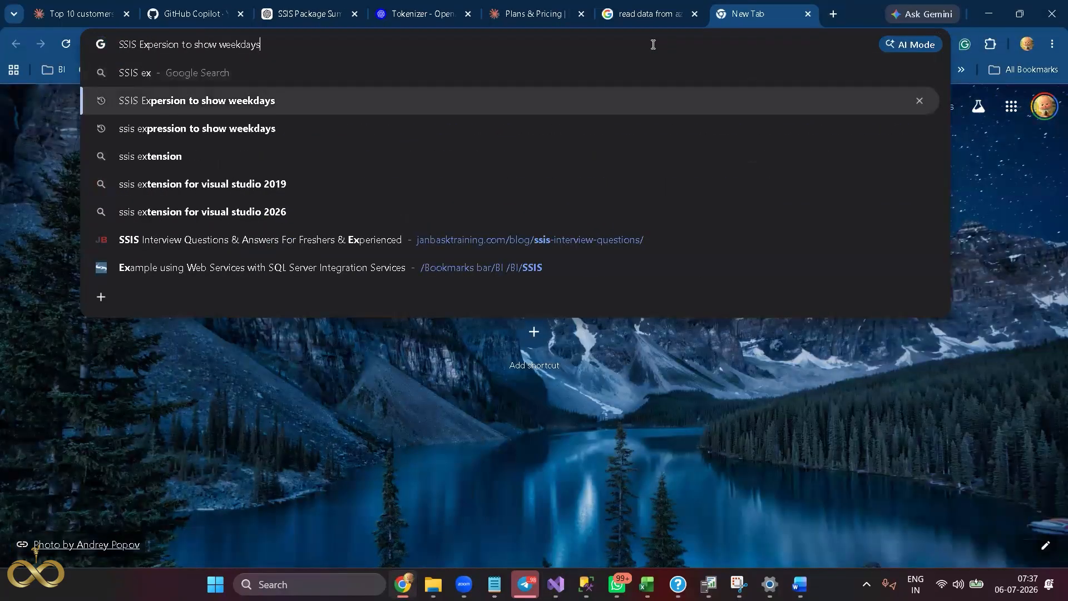
{"action": "key", "text": "BackSpace"}
{"action": "key", "text": "BackSpace"}
{"action": "key", "text": "BackSpace"}
{"action": "key", "text": "BackSpace"}
{"action": "key", "text": "BackSpace"}
{"action": "key", "text": "BackSpace"}
{"action": "key", "text": "BackSpace"}
{"action": "key", "text": "BackSpace"}
{"action": "key", "text": "BackSpace"}
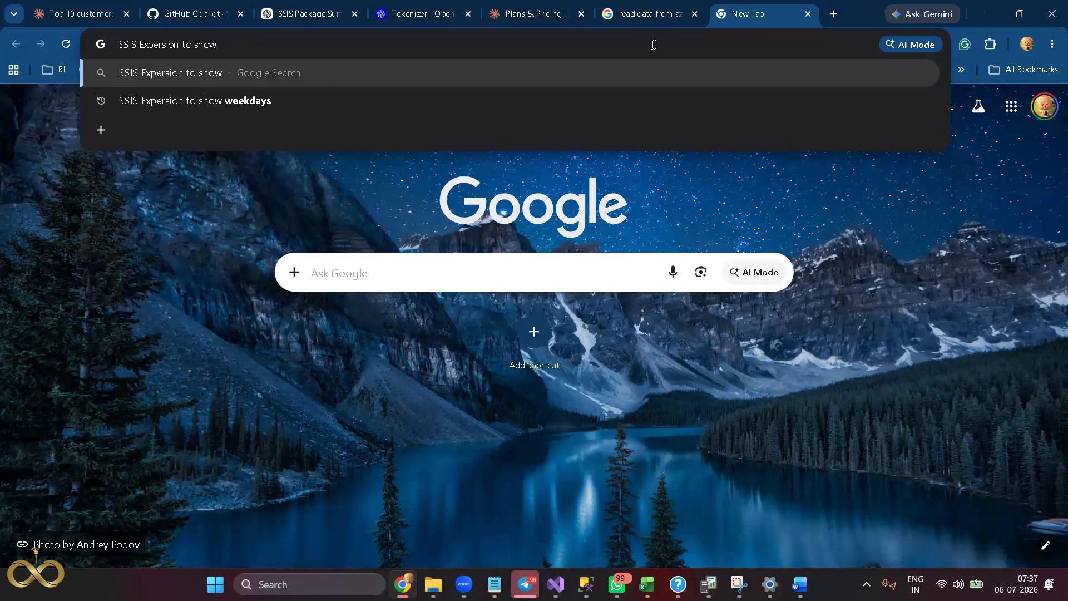
{"action": "type", "text": "day"}
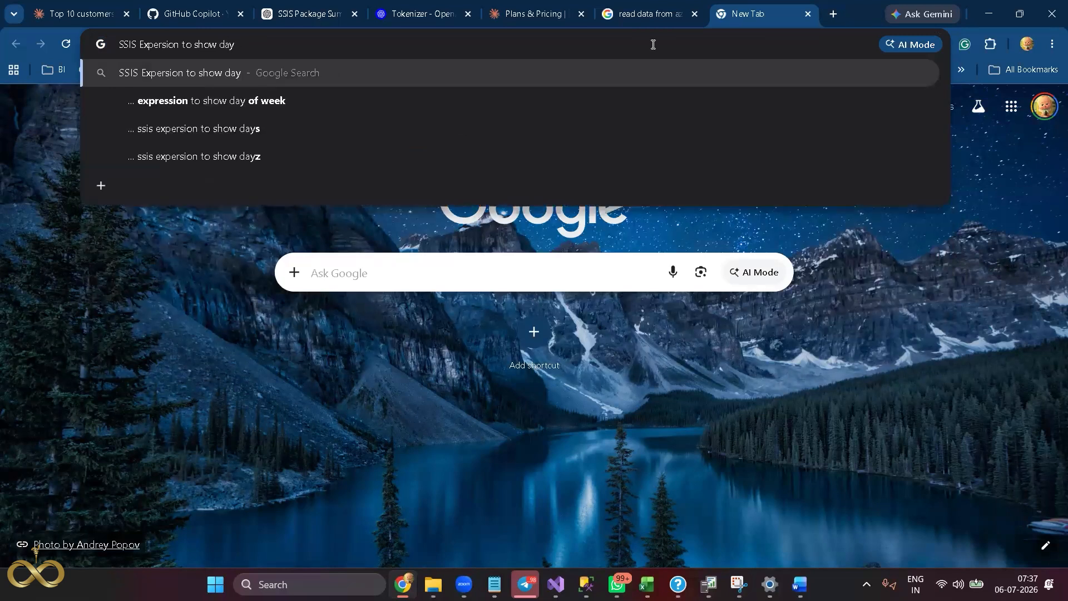
{"action": "key", "text": "Return"}
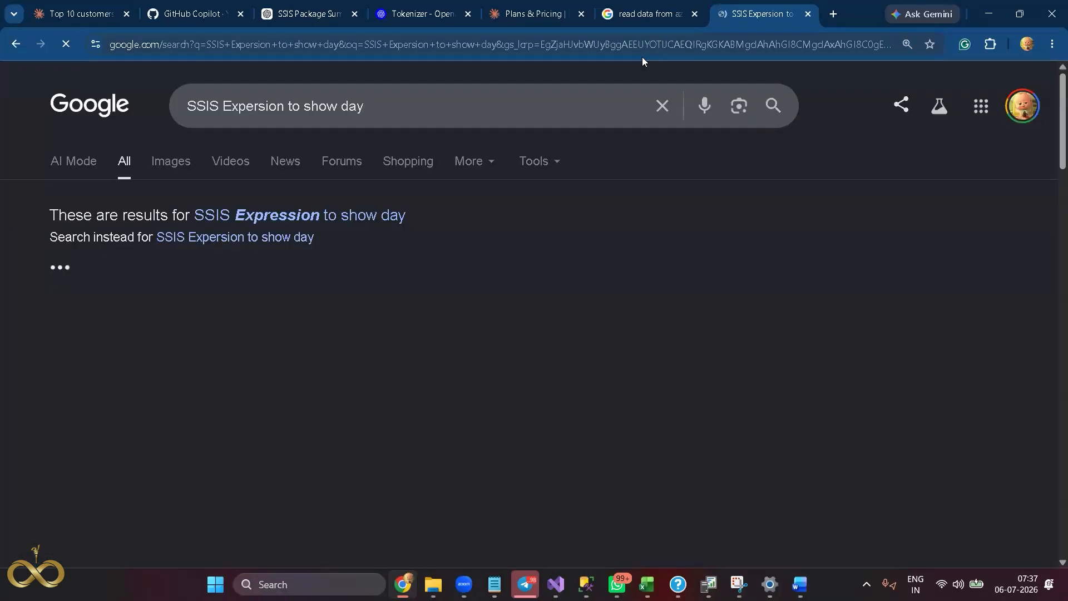
Expand the AI answer and copy the padded day-of-month expression RIGHT("0" + (DT_WSTR, 2)DAY(GETDATE()), 2)
{"action": "scroll", "coordinate": [292, 303], "scroll_direction": "down", "scroll_amount": 5}
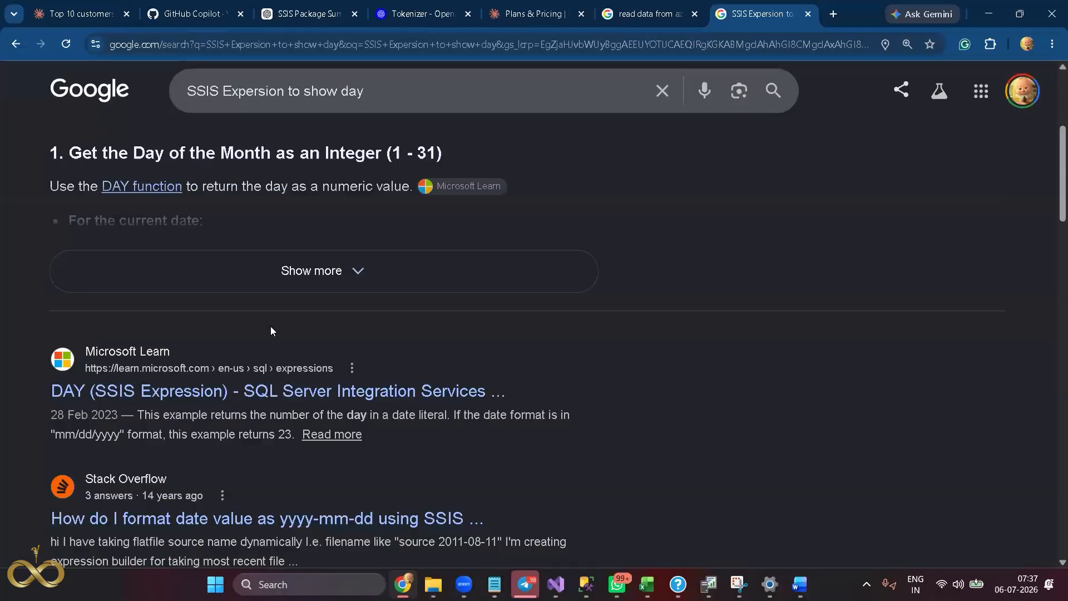
{"action": "left_click", "coordinate": [284, 281]}
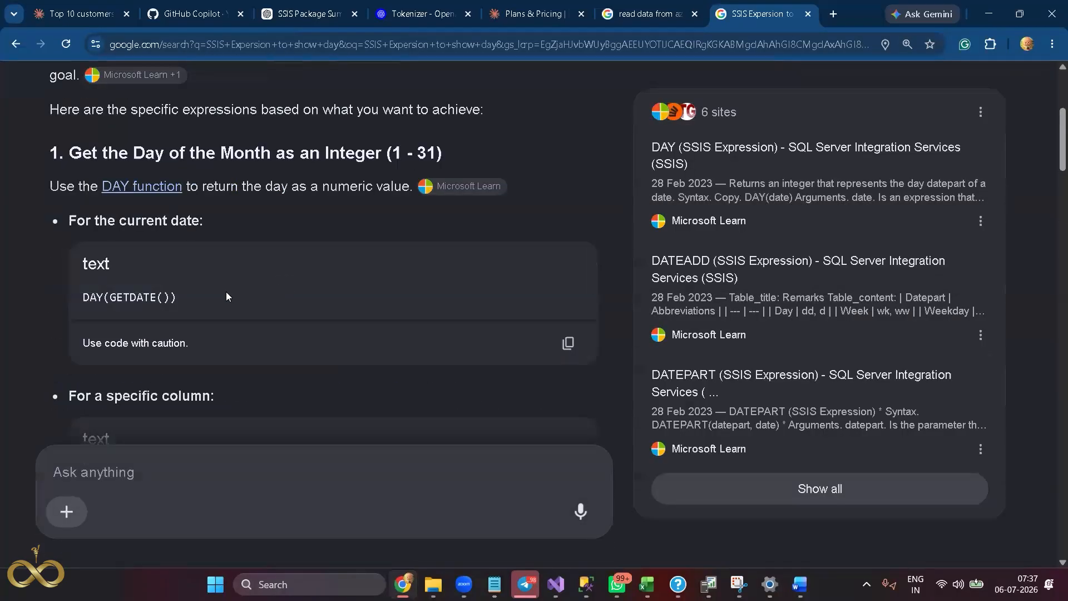
{"action": "scroll", "coordinate": [239, 287], "scroll_direction": "down", "scroll_amount": 2}
{"action": "scroll", "coordinate": [235, 287], "scroll_direction": "down", "scroll_amount": 5}
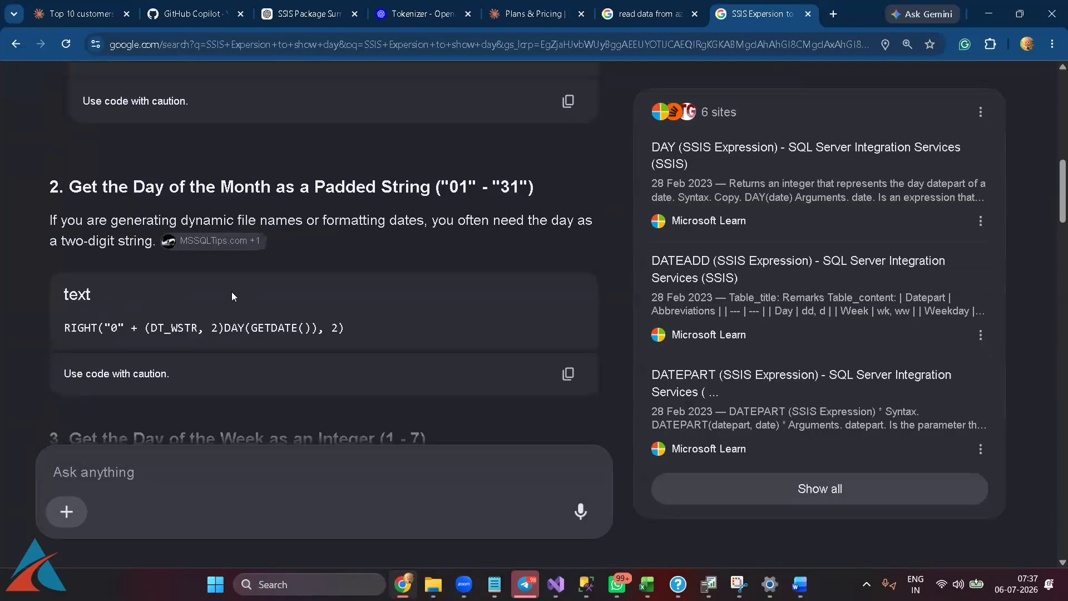
{"action": "scroll", "coordinate": [232, 291], "scroll_direction": "down", "scroll_amount": 3}
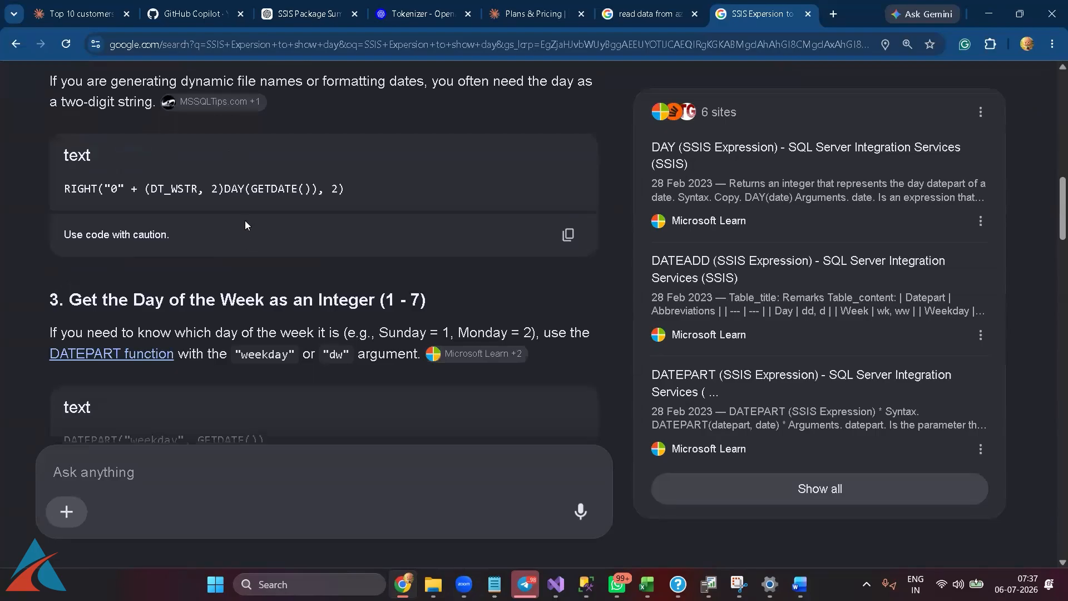
{"action": "left_click_drag", "start_coordinate": [350, 190], "coordinate": [57, 183]}
{"action": "key", "text": "ctrl+c"}
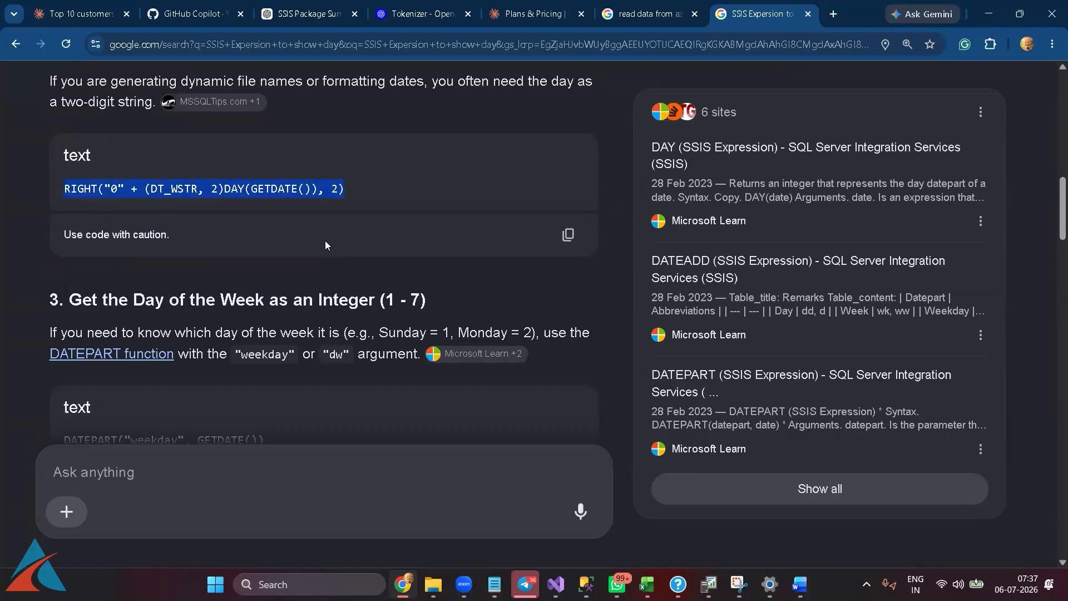
{"action": "key", "text": "alt+Tab"}
{"action": "key", "text": "alt+Tab"}
{"action": "scroll", "coordinate": [327, 246], "scroll_direction": "up", "scroll_amount": 1}
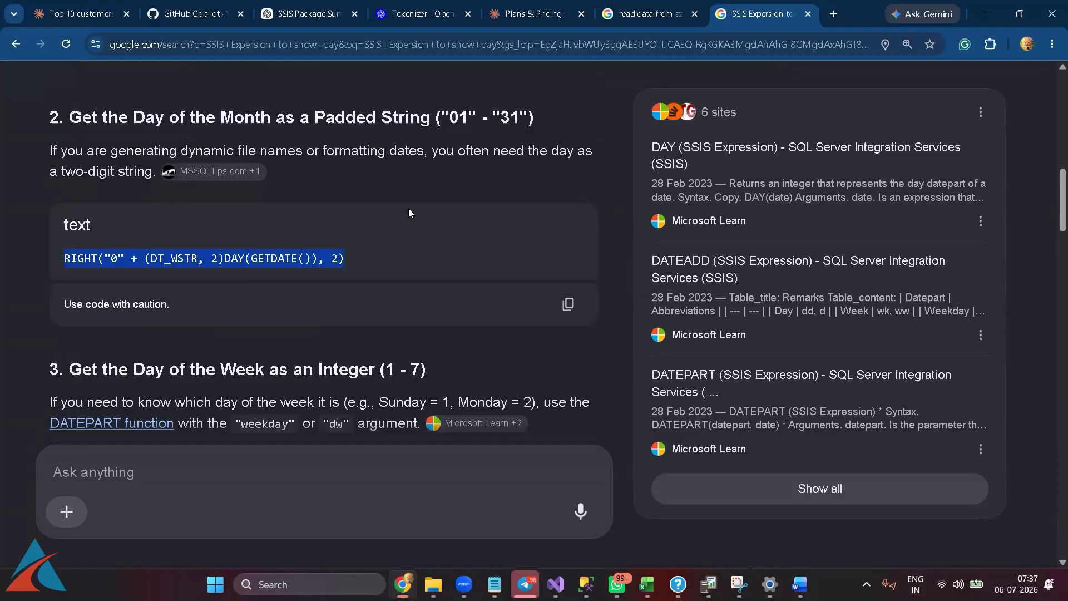
Back in Visual Studio, set the precedence constraint leading to Execute SQL Task 1 to evaluate by Expression and open its Expression Builder
{"action": "key", "text": "alt+Tab"}
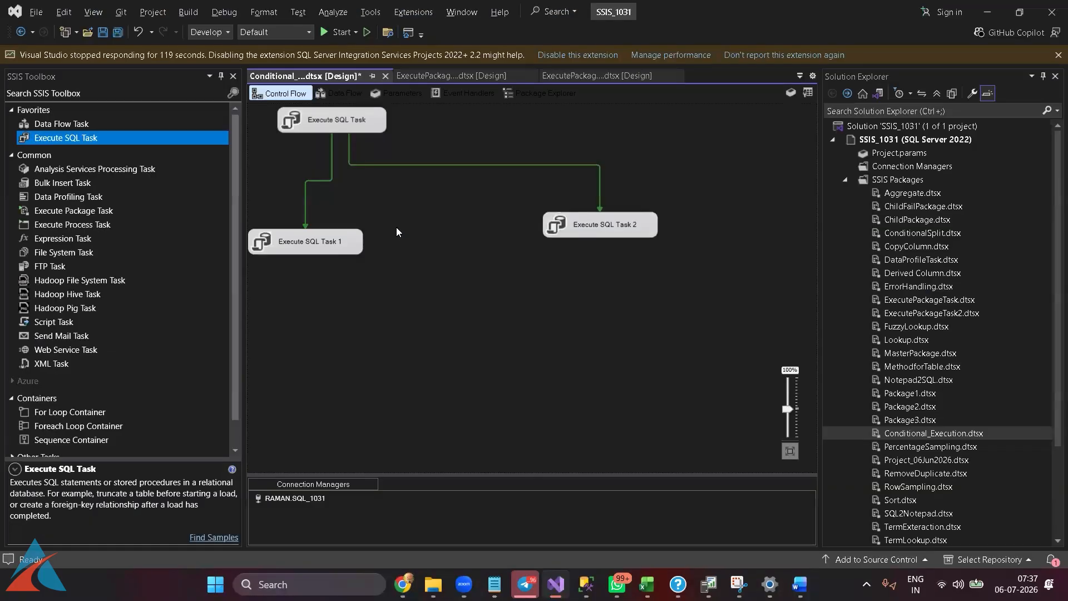
{"action": "double_click", "coordinate": [307, 205]}
{"action": "left_click", "coordinate": [495, 222]}
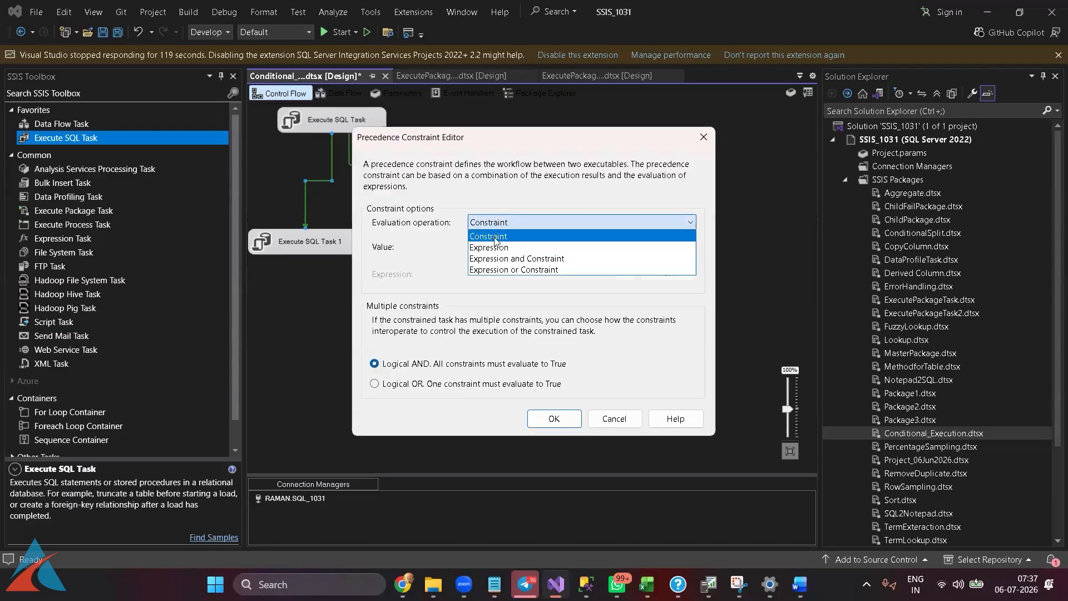
{"action": "left_click", "coordinate": [495, 249]}
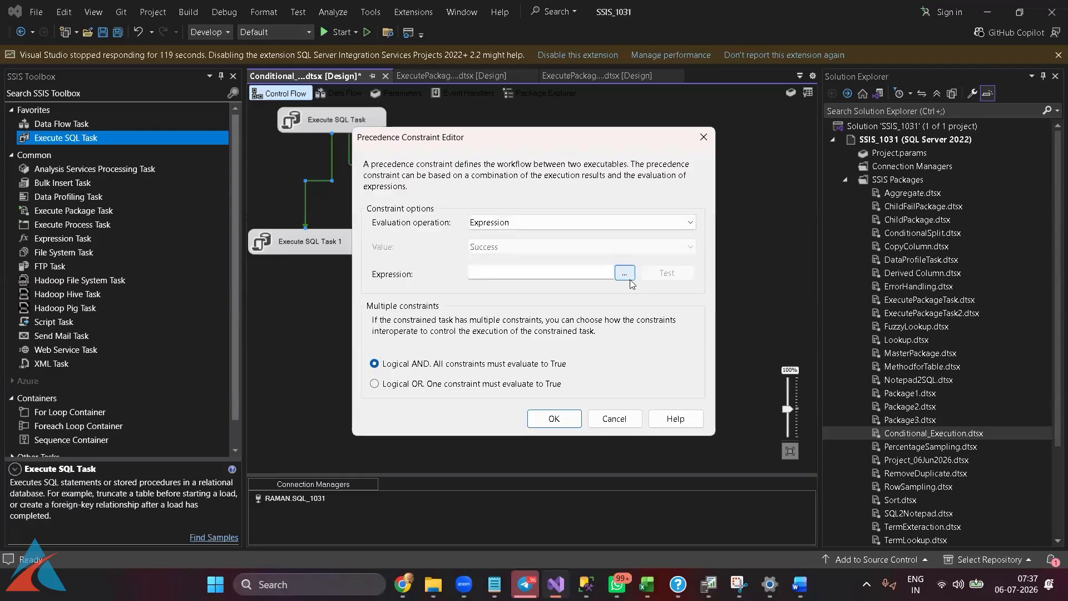
{"action": "left_click", "coordinate": [633, 279]}
Enter the copied day-of-month expression followed by <=20 as the constraint's expression and try to evaluate it
{"action": "left_click", "coordinate": [442, 360]}
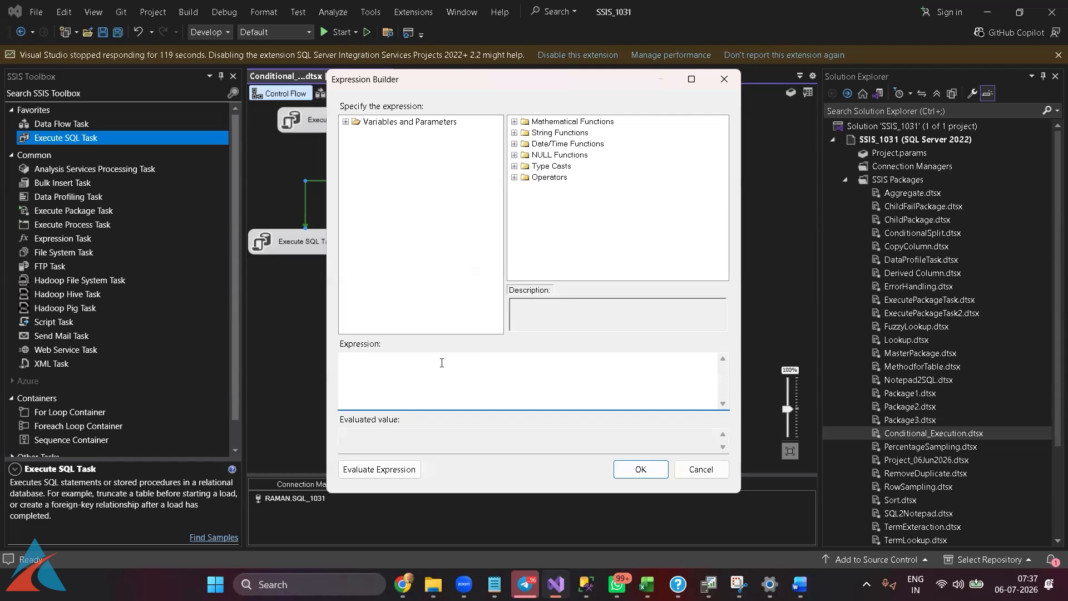
{"action": "key", "text": "ctrl+v"}
{"action": "type", "text": "<=20"}
{"action": "left_click", "coordinate": [394, 473]}
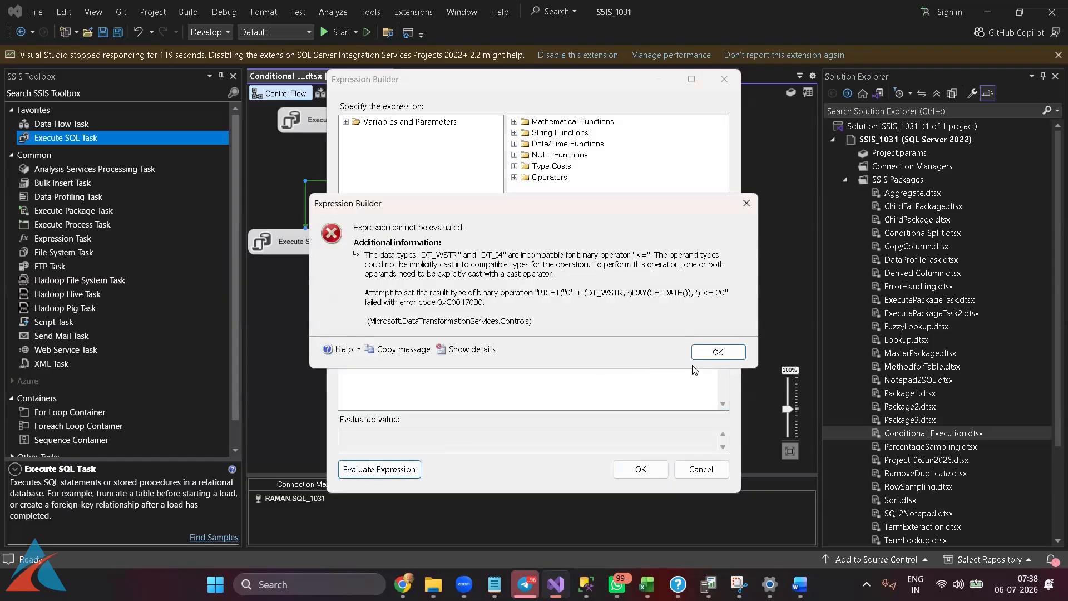
{"action": "left_click", "coordinate": [720, 353]}
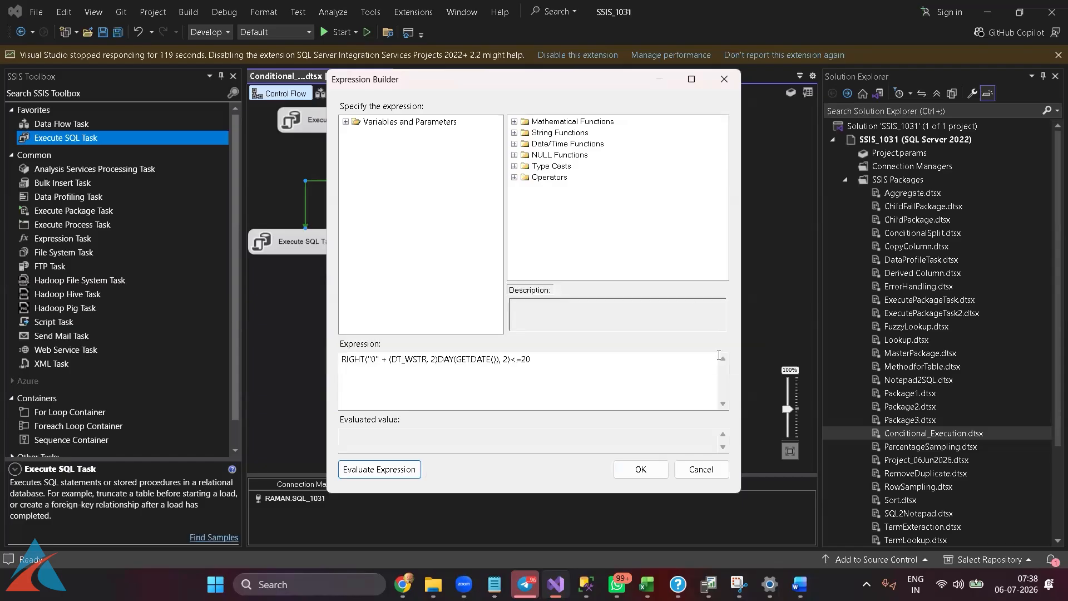
{"action": "left_click", "coordinate": [522, 361]}
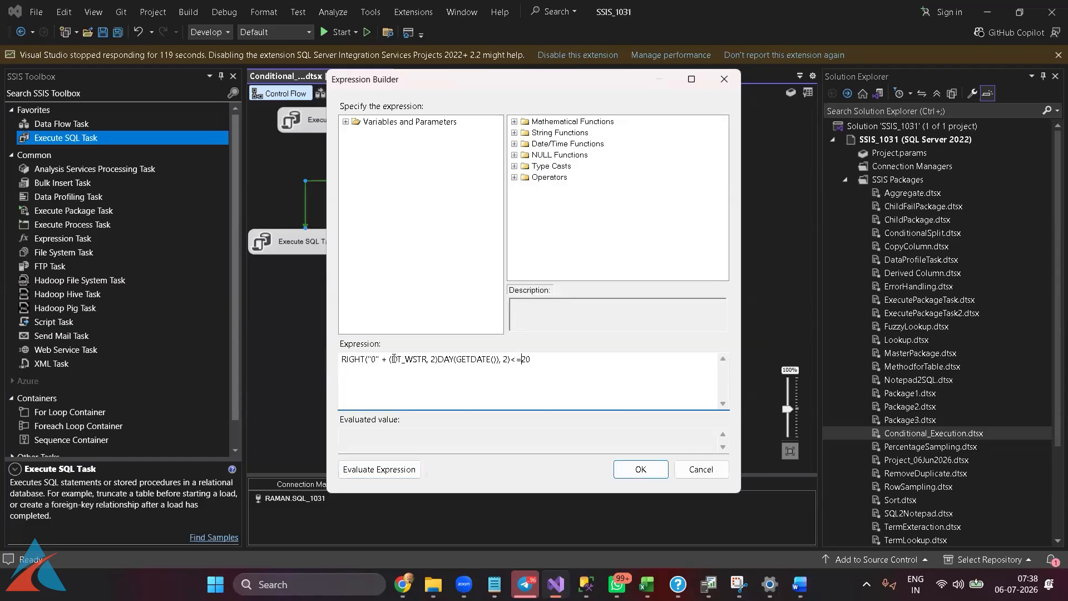
{"action": "left_click", "coordinate": [397, 473]}
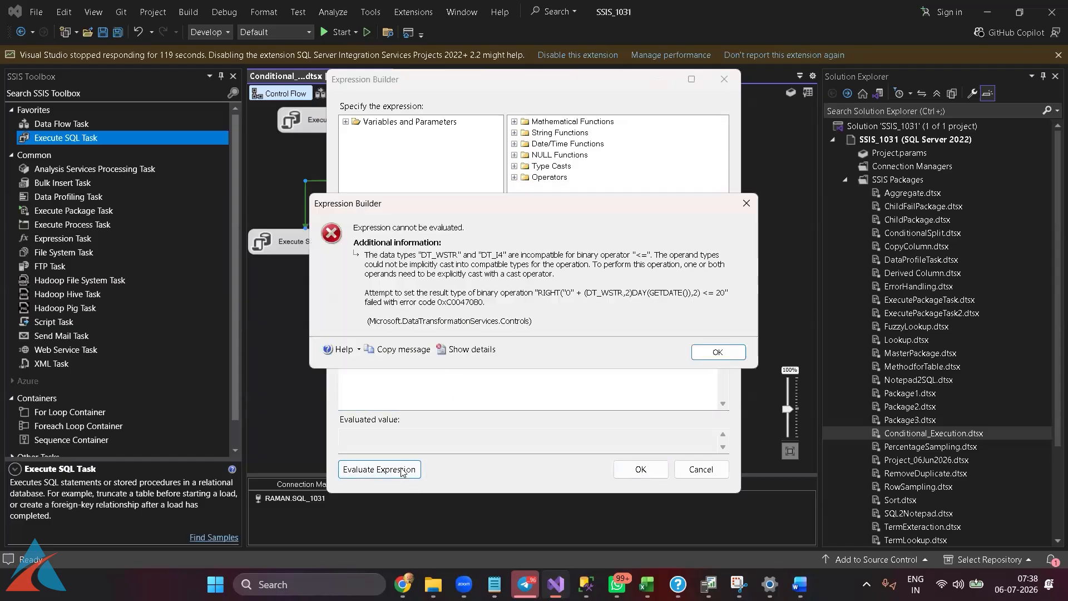
{"action": "left_click", "coordinate": [707, 358]}
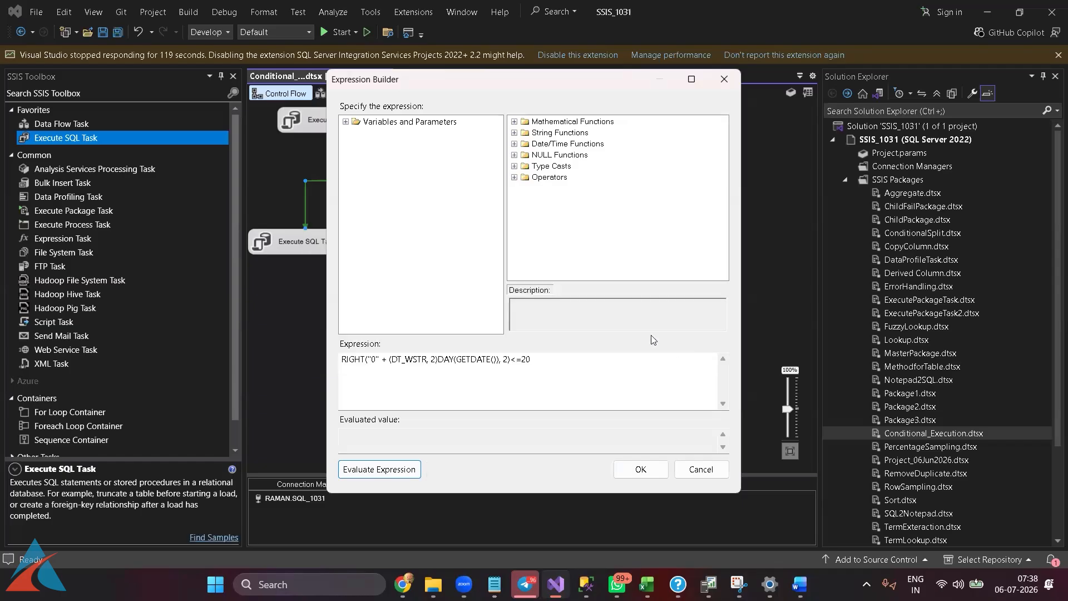
Insert the (DT_I4) type cast in front of RIGHT in the expression and evaluate it
{"action": "left_click", "coordinate": [514, 166]}
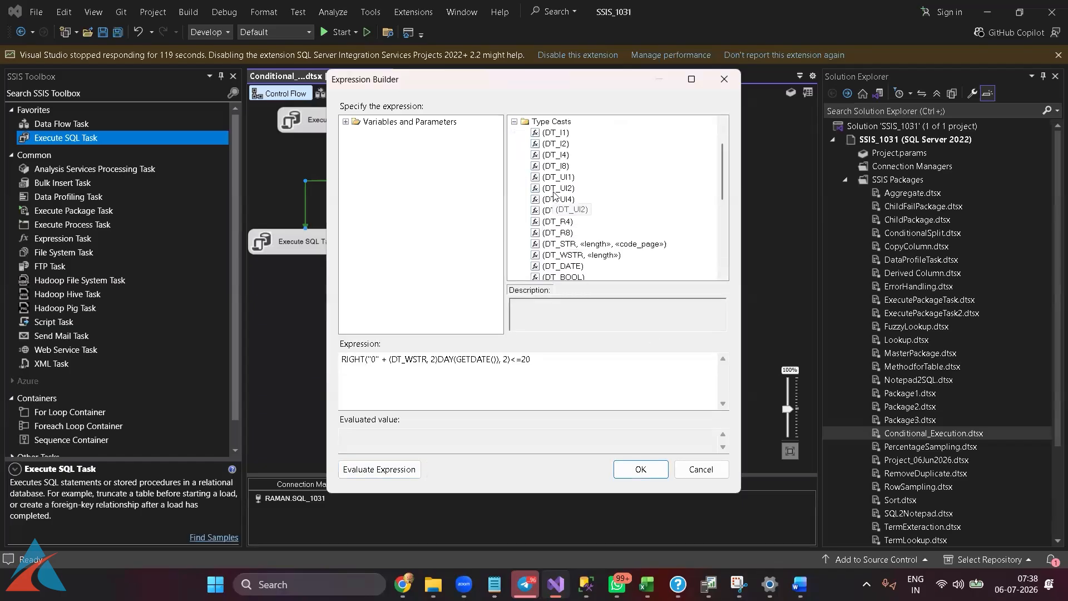
{"action": "left_click_drag", "start_coordinate": [550, 158], "coordinate": [343, 365]}
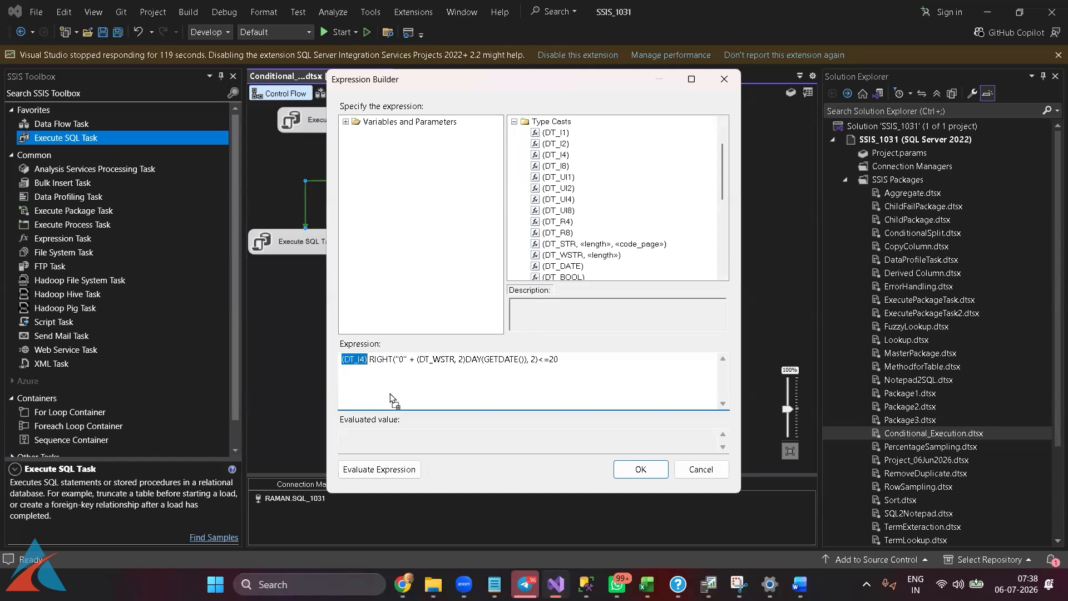
{"action": "left_click", "coordinate": [388, 470]}
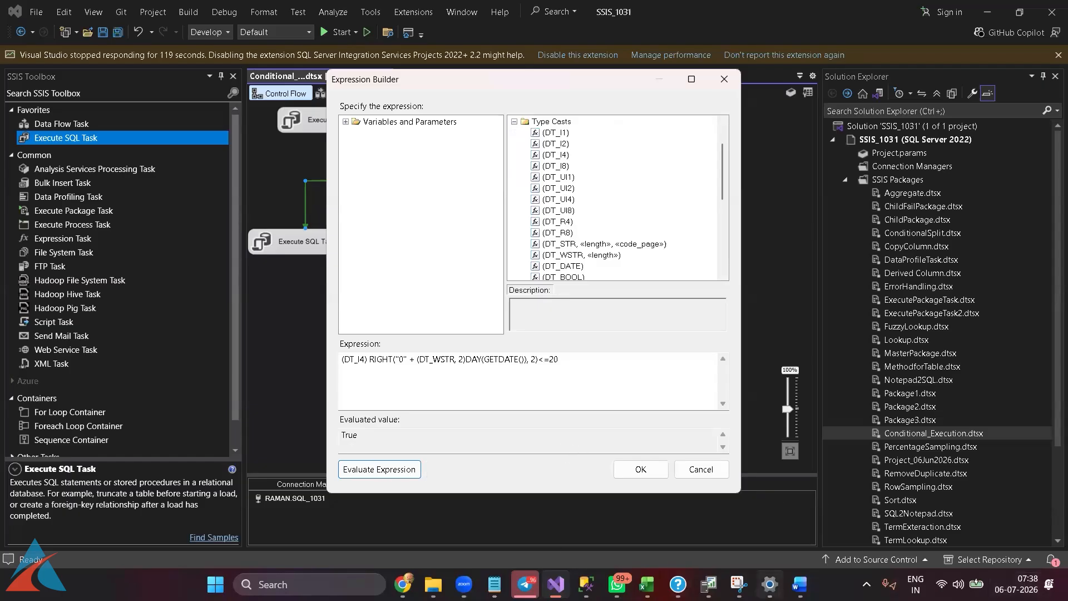
Switch to Windows Settings and change the system date to 22 July 2026, keeping the time unchanged
{"action": "left_click", "coordinate": [769, 584]}
{"action": "left_click", "coordinate": [888, 258]}
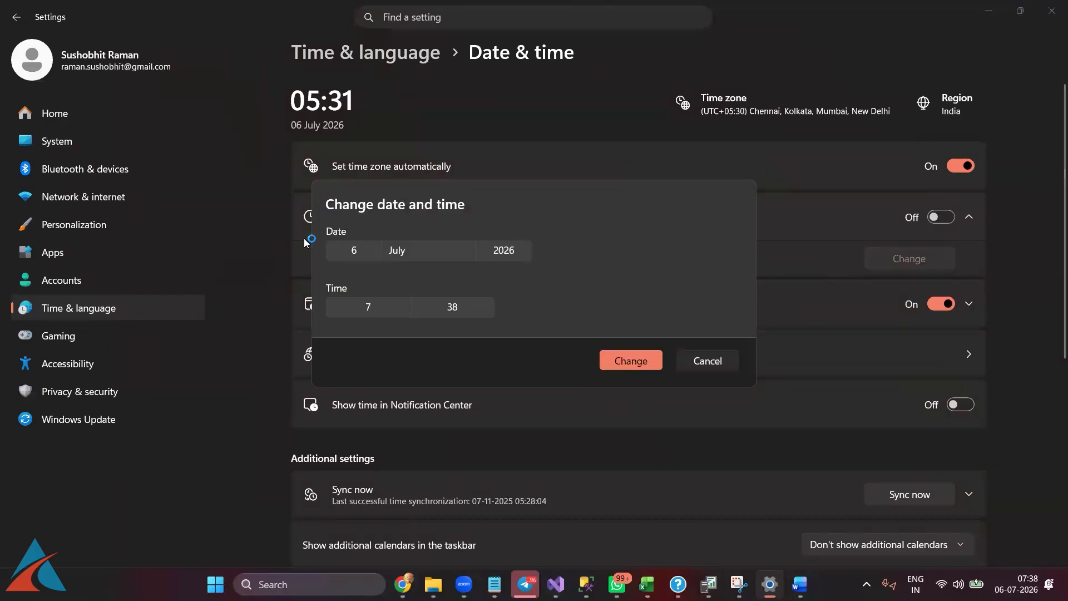
{"action": "left_click", "coordinate": [358, 251]}
{"action": "scroll", "coordinate": [370, 308], "scroll_direction": "up", "scroll_amount": 3}
{"action": "scroll", "coordinate": [368, 309], "scroll_direction": "down", "scroll_amount": 13}
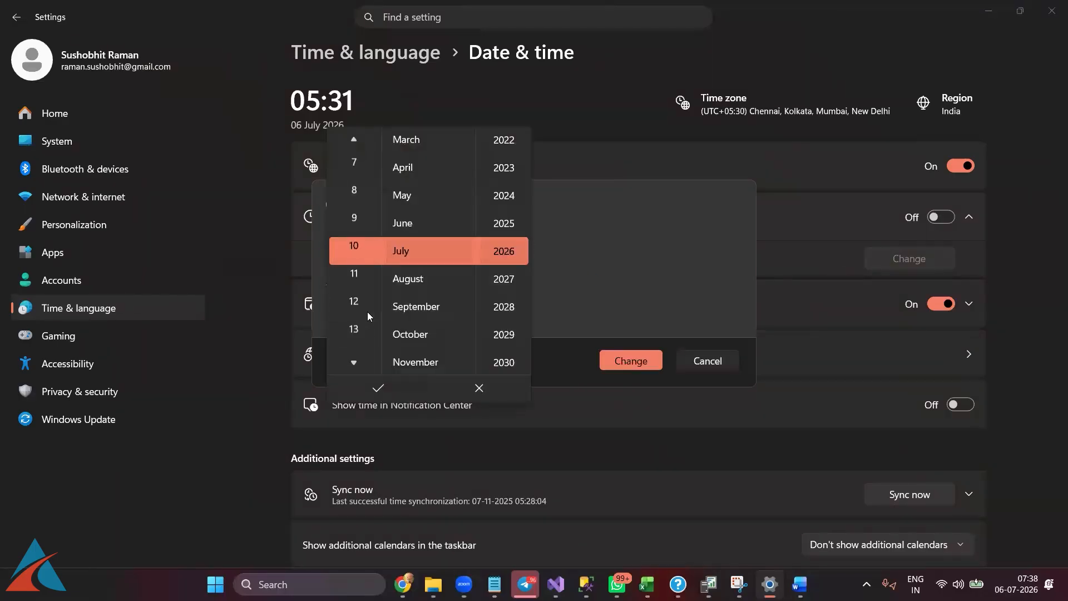
{"action": "scroll", "coordinate": [368, 311], "scroll_direction": "down", "scroll_amount": 5}
{"action": "left_click", "coordinate": [359, 281]}
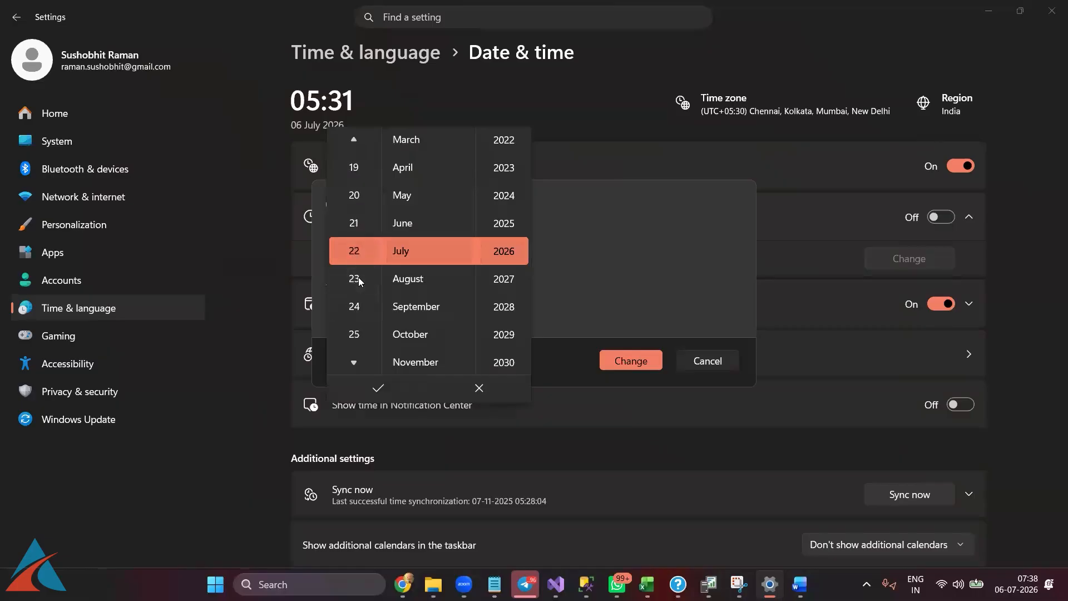
{"action": "left_click", "coordinate": [380, 390]}
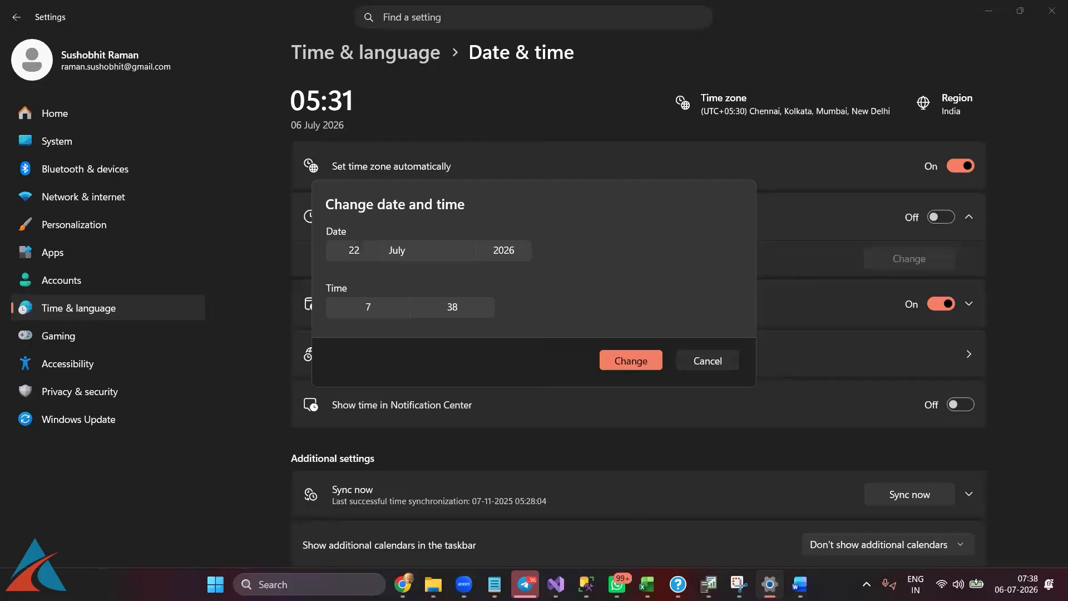
{"action": "left_click", "coordinate": [586, 584]}
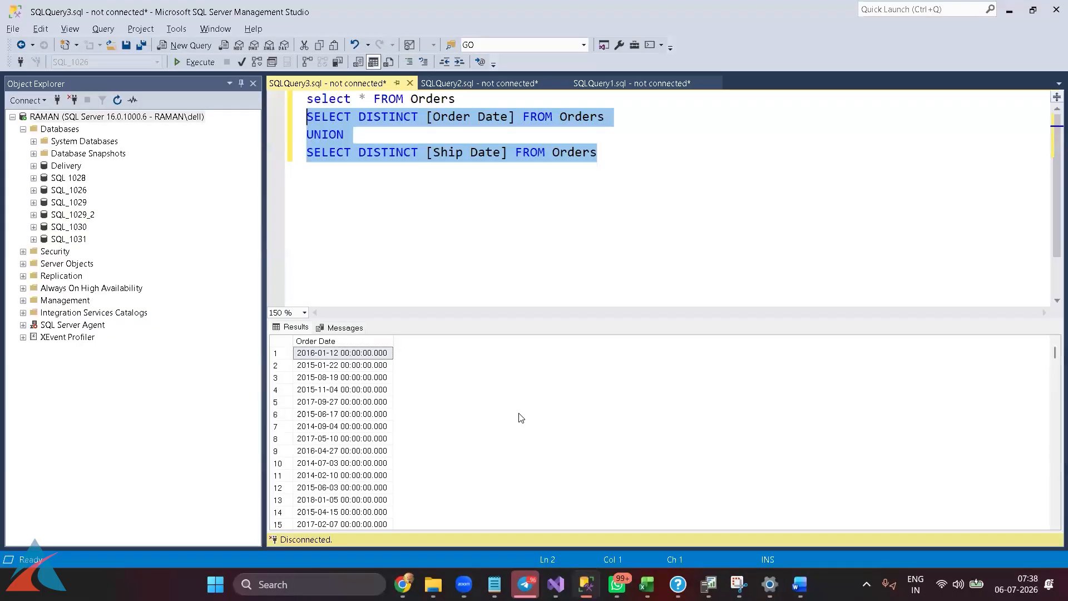
{"action": "left_click", "coordinate": [564, 573]}
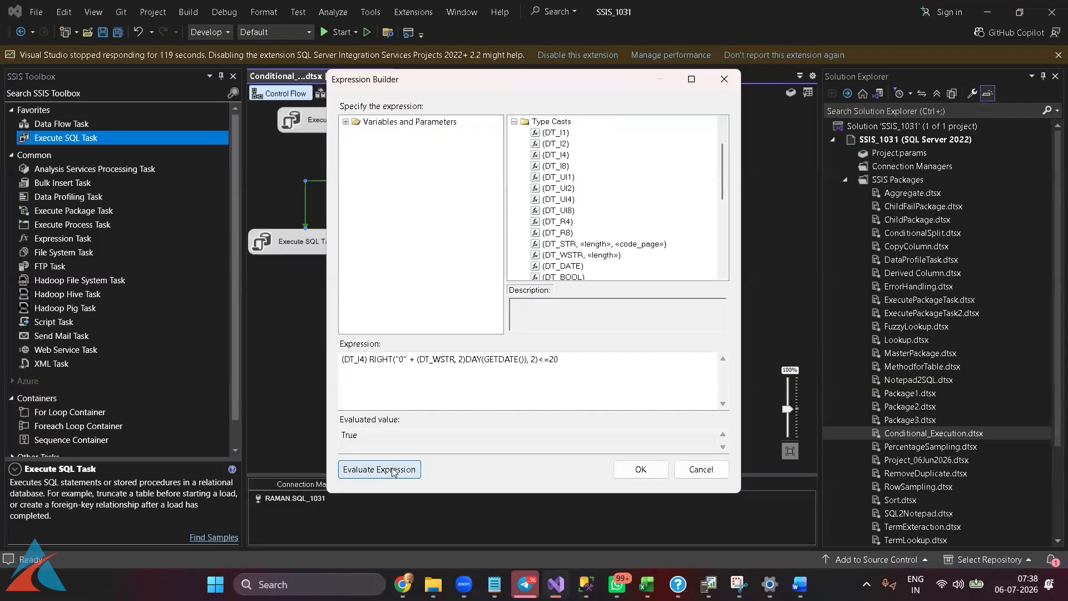
{"action": "left_click_drag", "start_coordinate": [585, 368], "coordinate": [266, 351]}
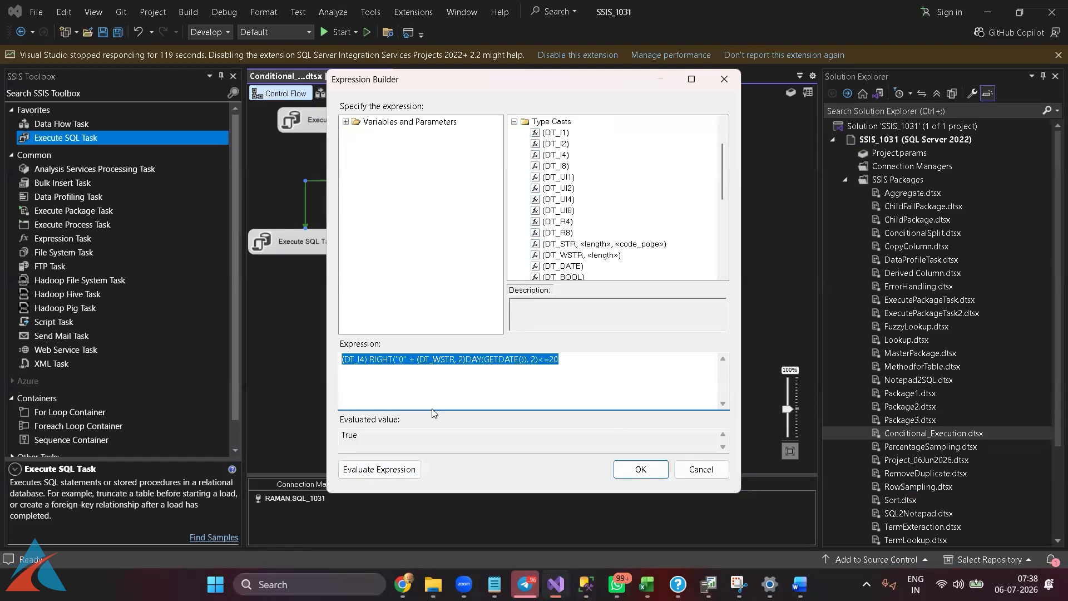
{"action": "key", "text": "alt+Tab"}
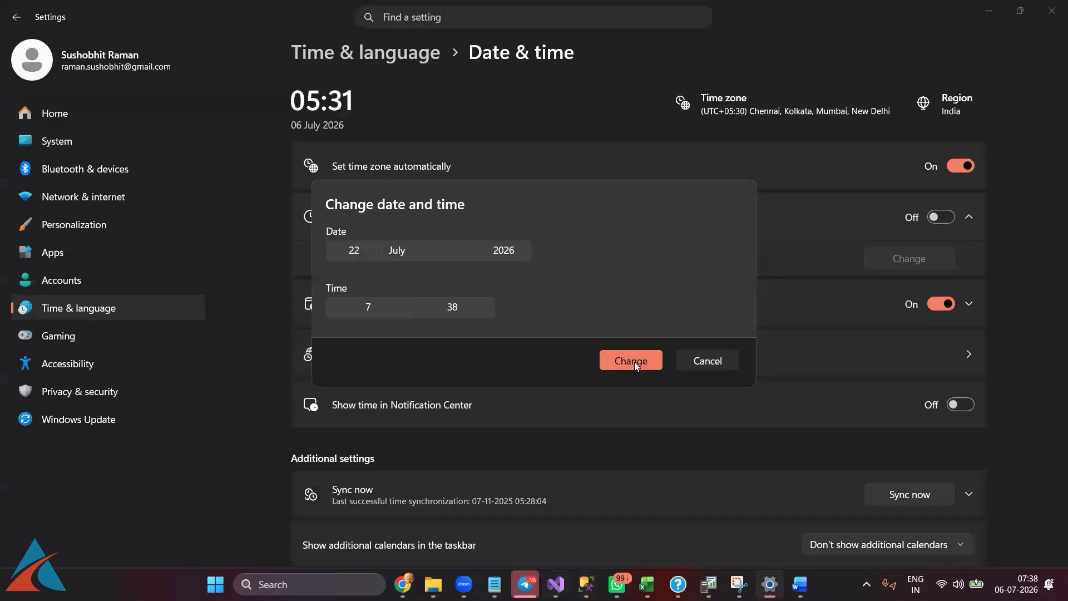
{"action": "left_click", "coordinate": [634, 362]}
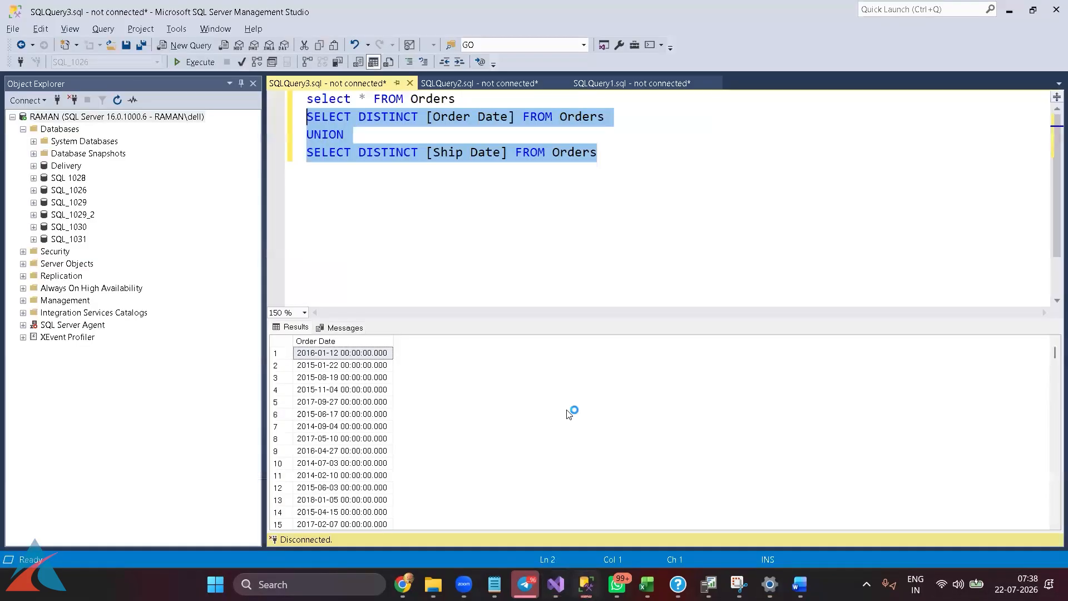
Back in Visual Studio's Expression Builder, re-evaluate the <=20 day-of-month expression against the changed system date
{"action": "key", "text": "alt+Tab"}
{"action": "left_click", "coordinate": [394, 469]}
{"action": "left_click", "coordinate": [395, 469]}
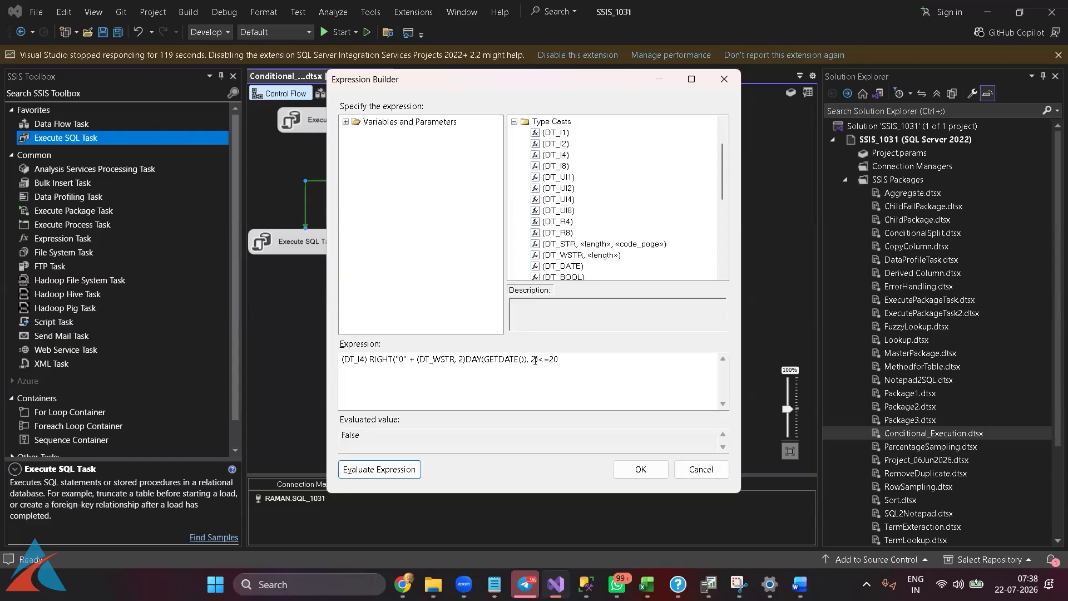
Copy the whole <=20 expression, then accept it for the precedence constraint leading to Execute SQL Task 1
{"action": "left_click", "coordinate": [578, 360]}
{"action": "key", "text": "ctrl+a"}
{"action": "key", "text": "ctrl+c"}
{"action": "left_click", "coordinate": [640, 469]}
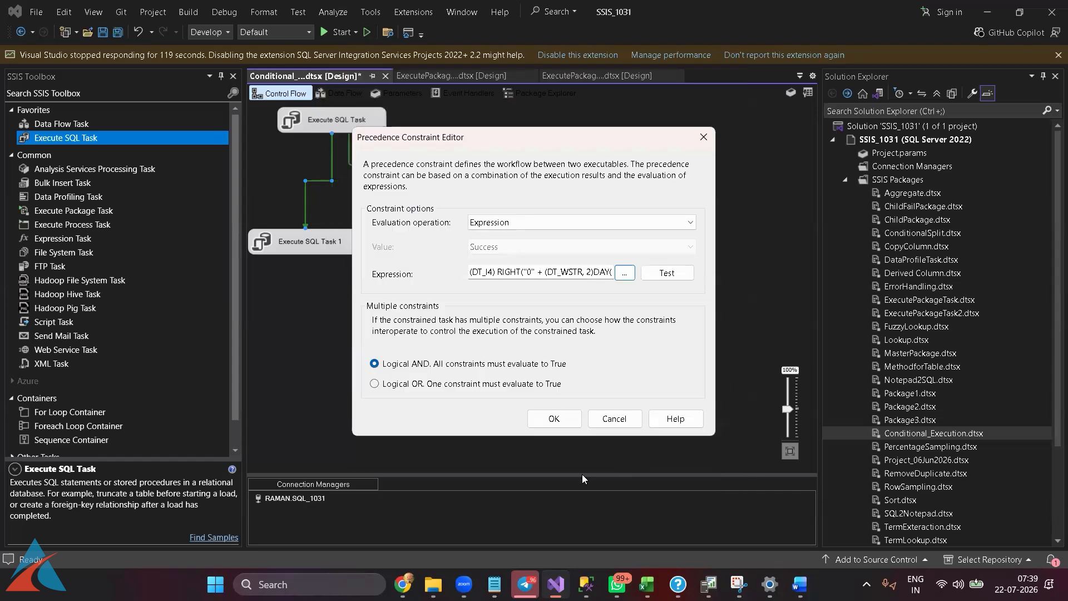
{"action": "left_click", "coordinate": [557, 418]}
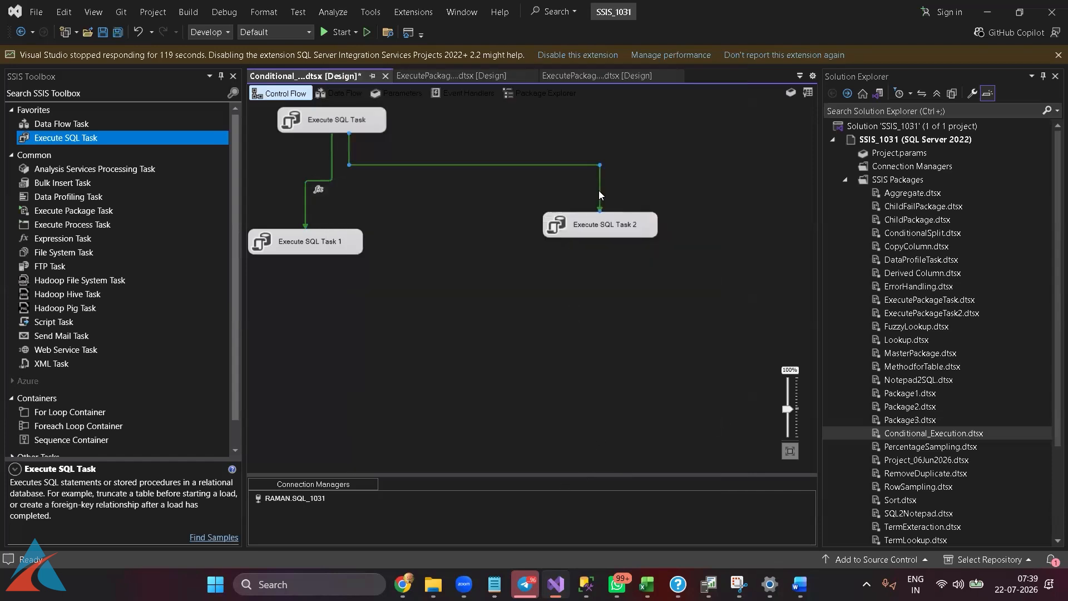
Set the precedence constraint leading to Execute SQL Task 2 to evaluate by Expression and open its Expression Builder
{"action": "double_click", "coordinate": [599, 190]}
{"action": "left_click", "coordinate": [610, 227]}
{"action": "left_click", "coordinate": [557, 232]}
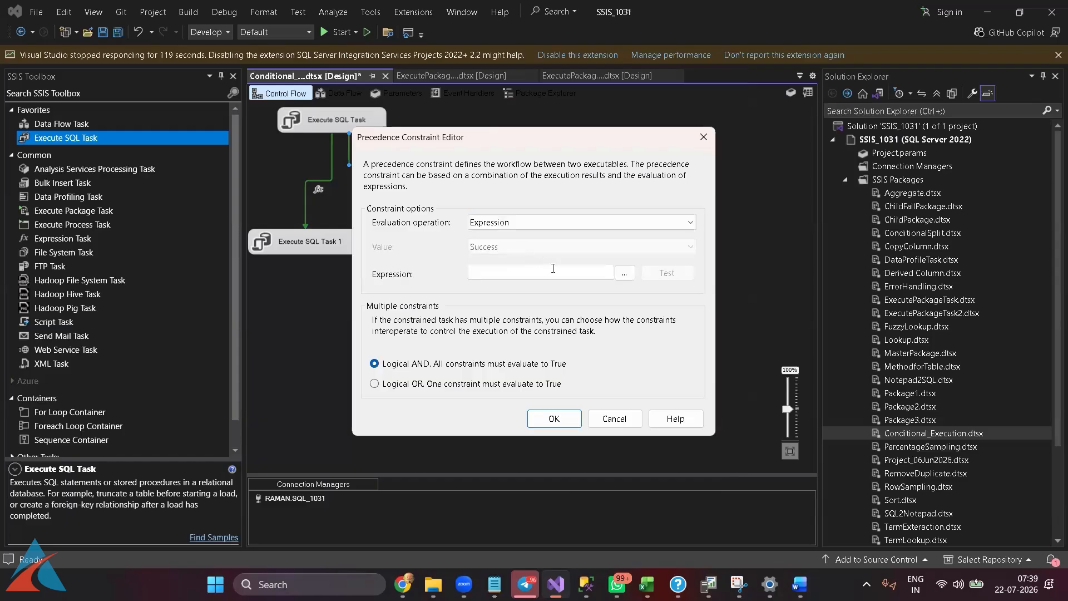
{"action": "left_click", "coordinate": [622, 275]}
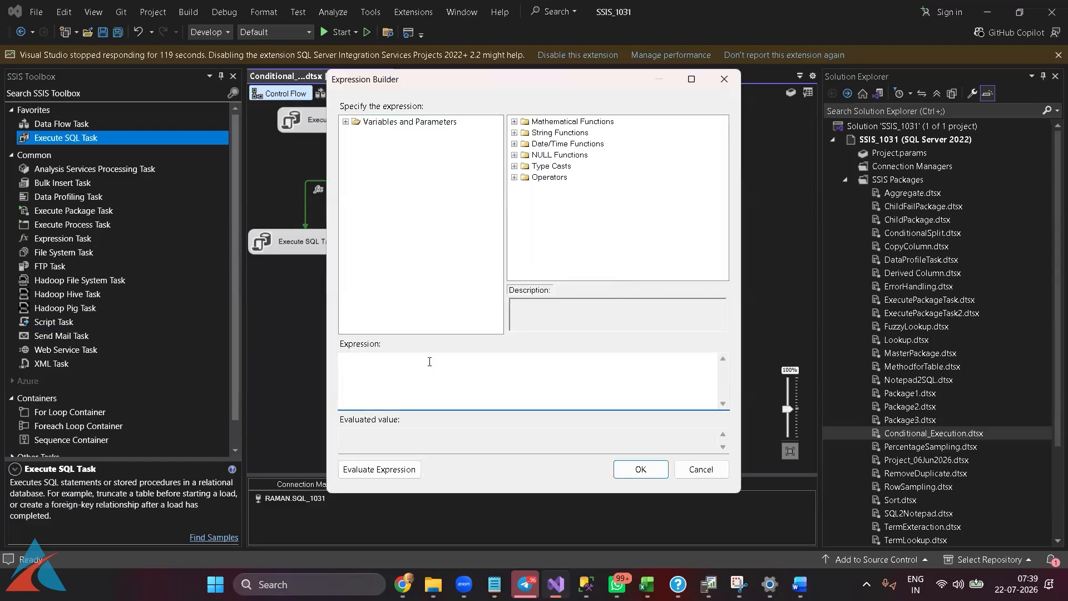
Paste the copied day-of-month expression, change its comparison to >20, evaluate it, and accept it for the Execute SQL Task 2 constraint
{"action": "key", "text": "ctrl+v"}
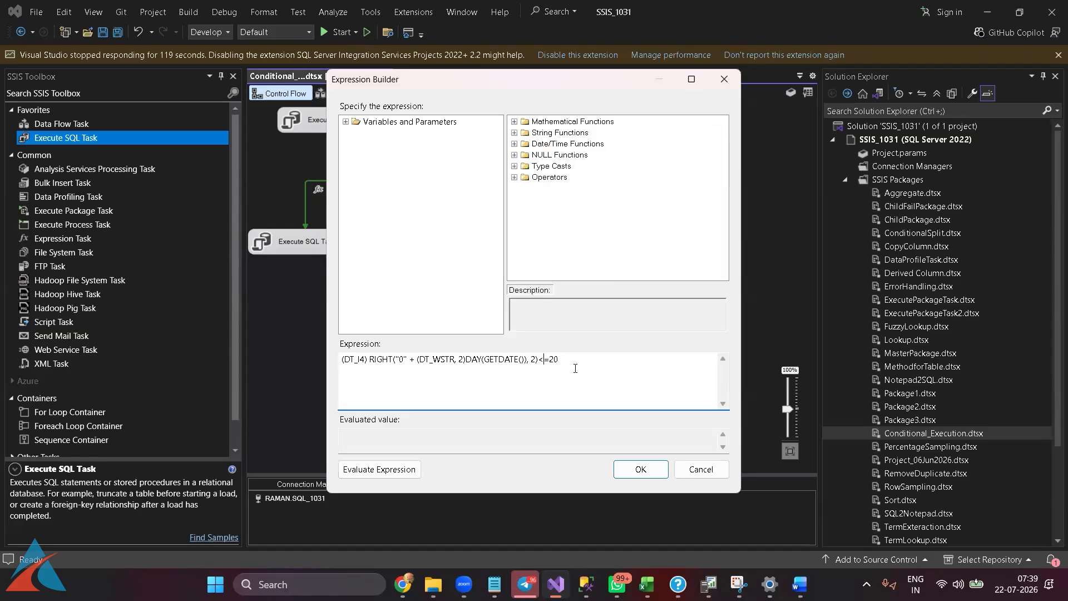
{"action": "key", "text": "shift+Left"}
{"action": "key", "text": "shift+Right"}
{"action": "type", "text": ">"}
{"action": "left_click", "coordinate": [391, 469]}
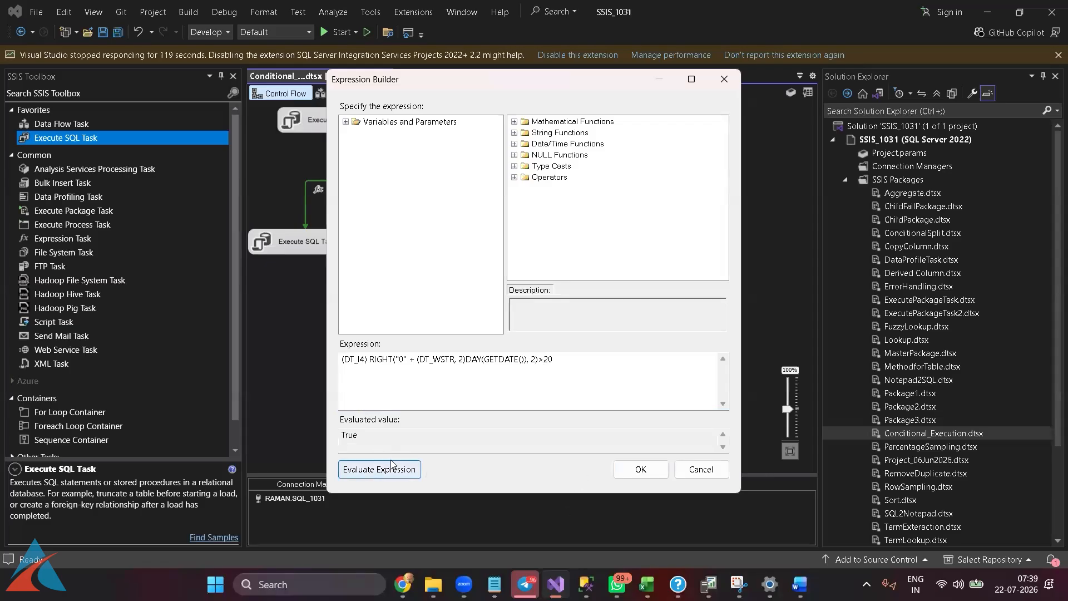
{"action": "left_click", "coordinate": [630, 468]}
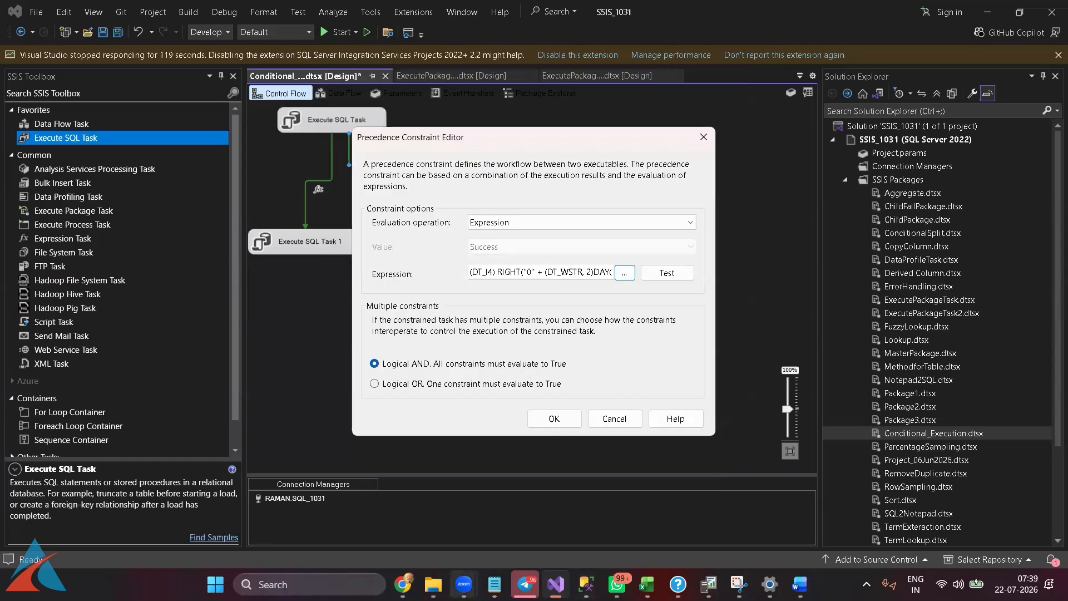
{"action": "mouse_move", "coordinate": [525, 584]}
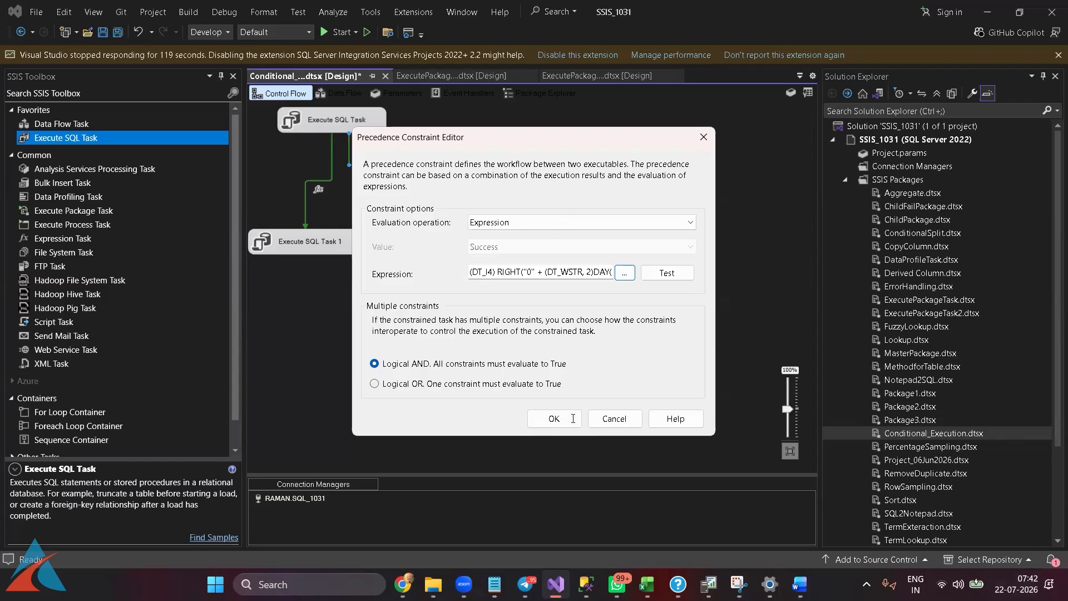
{"action": "left_click", "coordinate": [553, 418]}
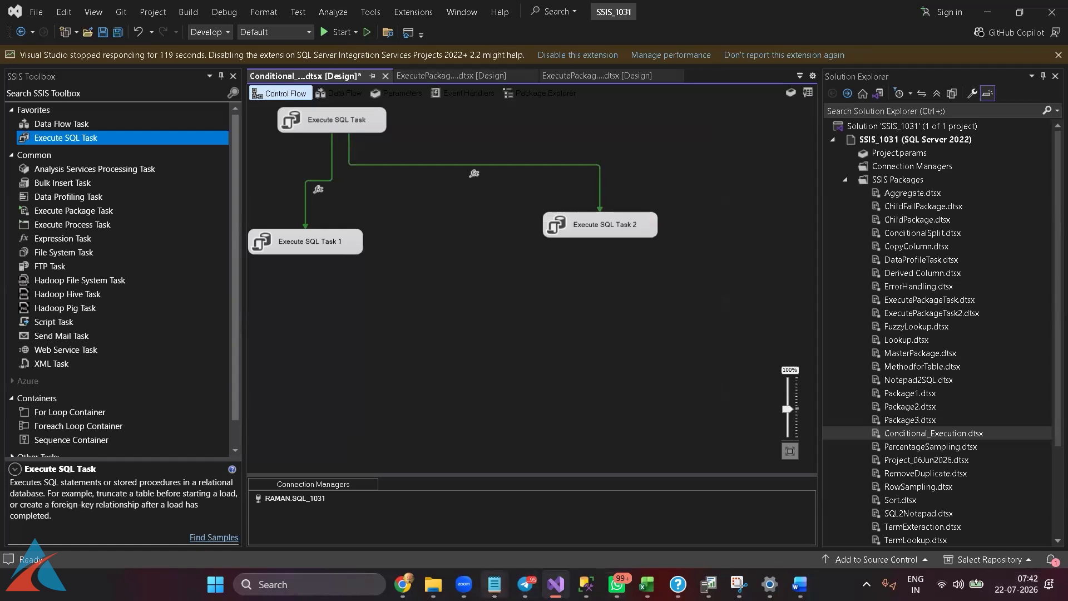
Switch to Notepad and duplicate the Task 1, Task 2 and Task 3 requirement lines below the originals
{"action": "mouse_move", "coordinate": [494, 584]}
{"action": "left_click", "coordinate": [494, 523]}
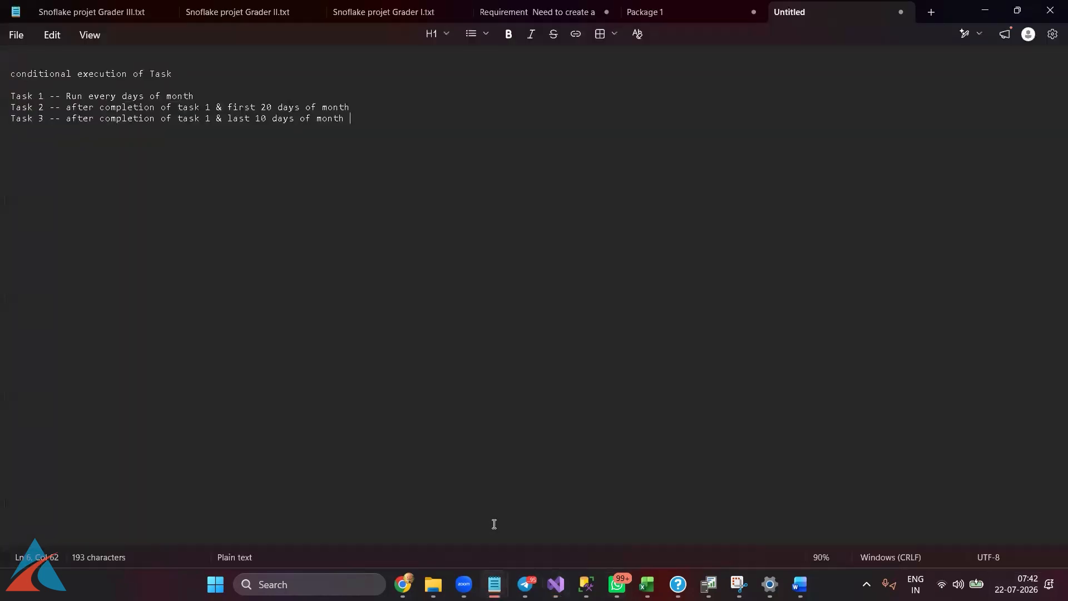
{"action": "left_click_drag", "start_coordinate": [373, 157], "coordinate": [178, 148]}
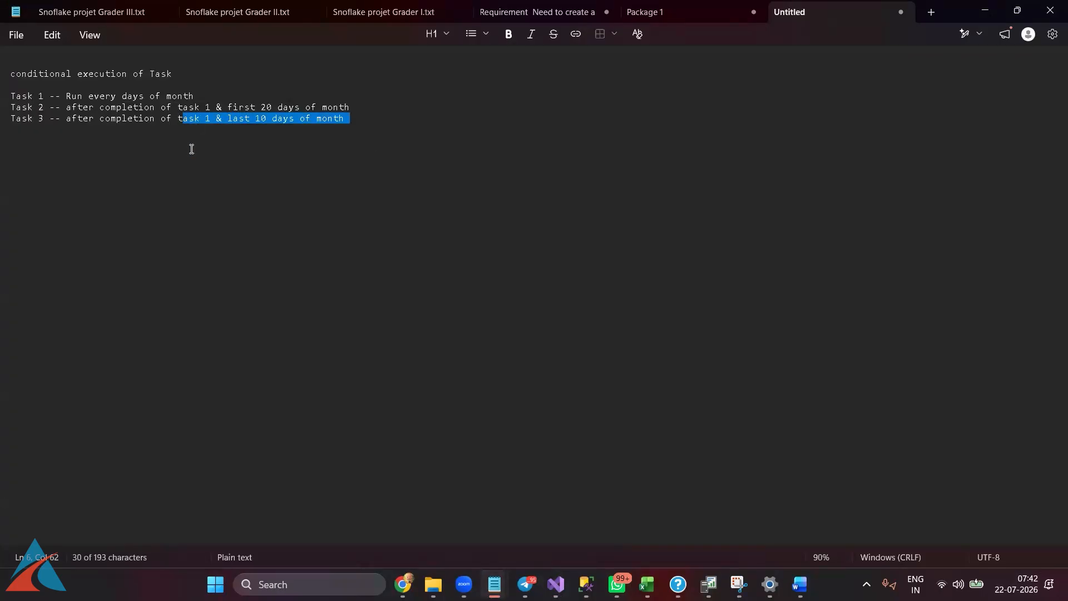
{"action": "left_click", "coordinate": [249, 140]}
{"action": "left_click_drag", "start_coordinate": [130, 122], "coordinate": [10, 95]}
{"action": "key", "text": "ctrl+c"}
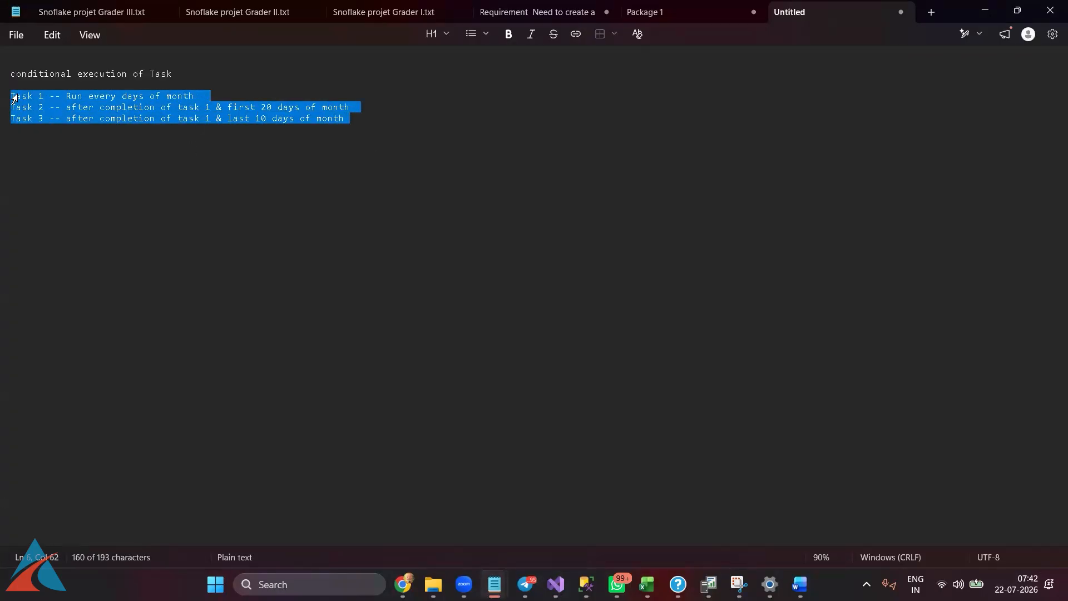
{"action": "left_click", "coordinate": [284, 145]}
{"action": "key", "text": "Return"}
{"action": "key", "text": "Return"}
{"action": "key", "text": "Return"}
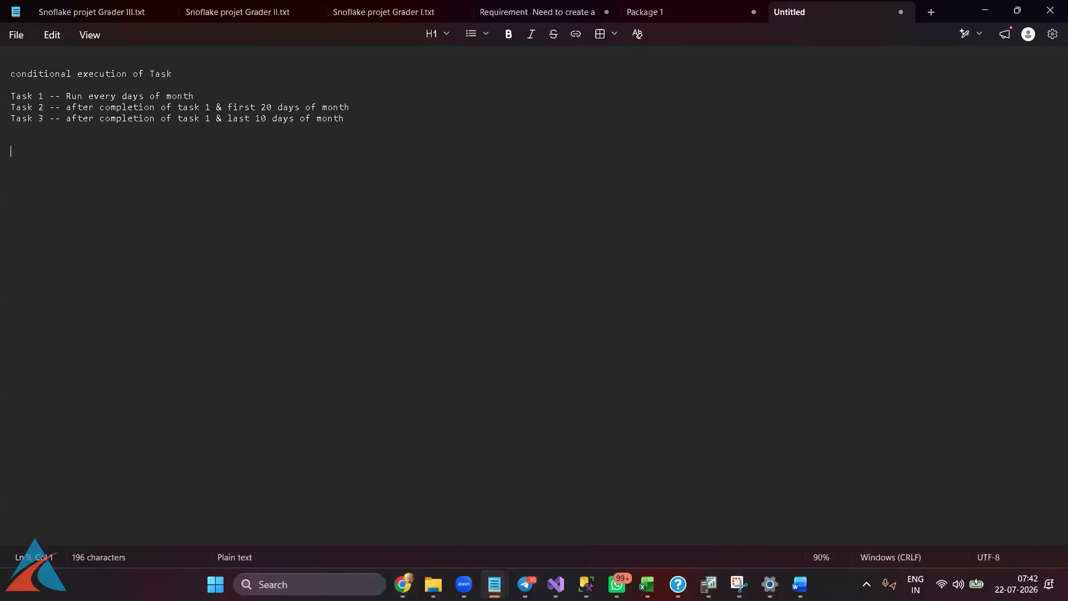
{"action": "key", "text": "ctrl+v"}
{"action": "key", "text": "Return"}
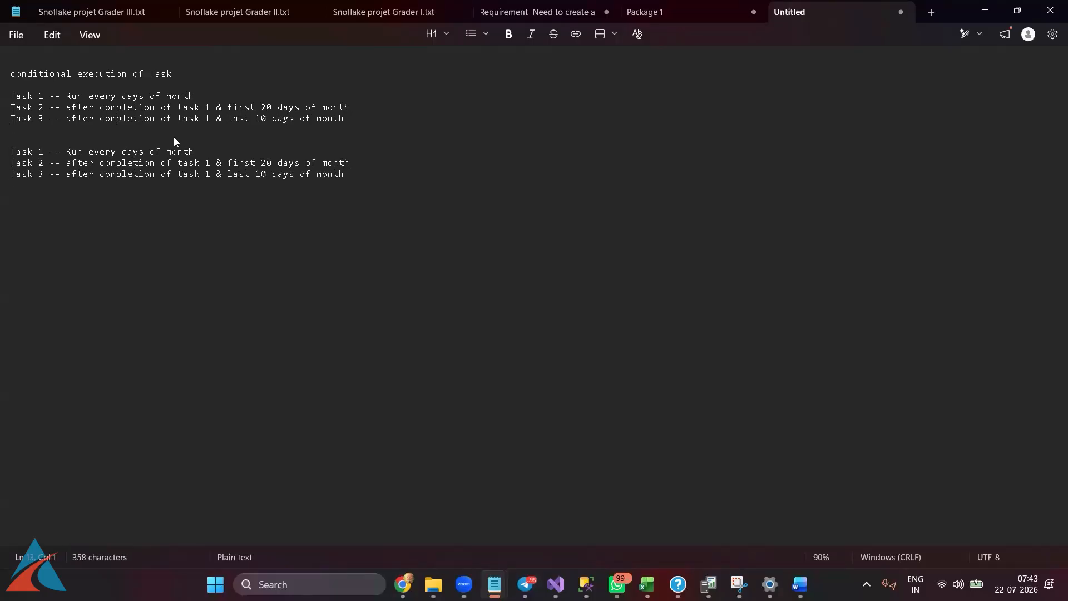
Append "in every weekday" to the Task 2 and Task 3 lines in the duplicated block
{"action": "left_click", "coordinate": [358, 162]}
{"action": "type", "text": "in every wee"}
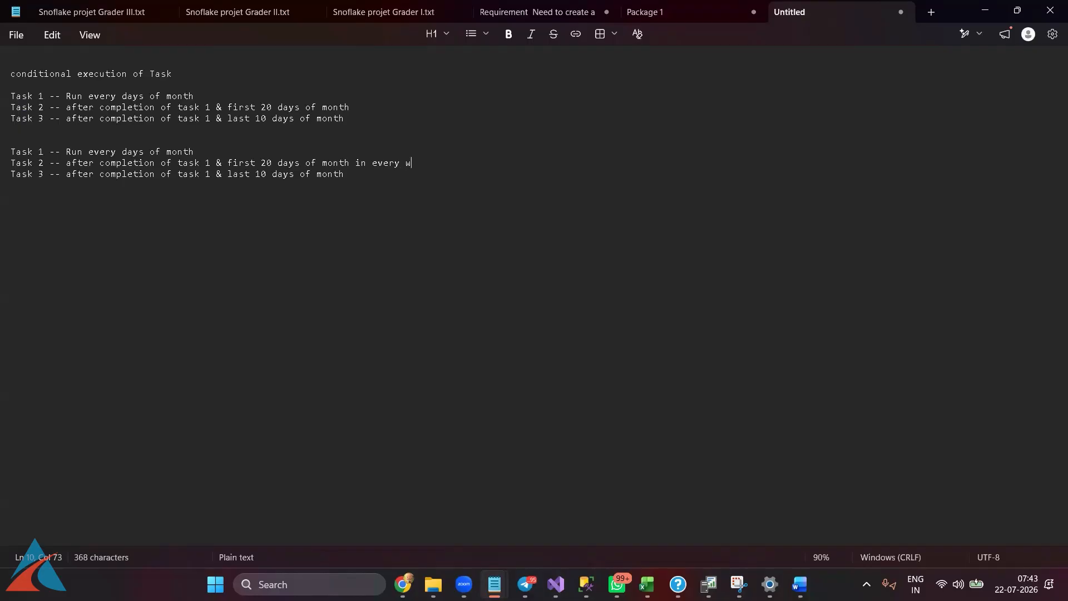
{"action": "type", "text": "kday"}
{"action": "left_click_drag", "start_coordinate": [355, 167], "coordinate": [456, 167]}
{"action": "key", "text": "ctrl+c"}
{"action": "left_click", "coordinate": [363, 178]}
{"action": "key", "text": "ctrl+v"}
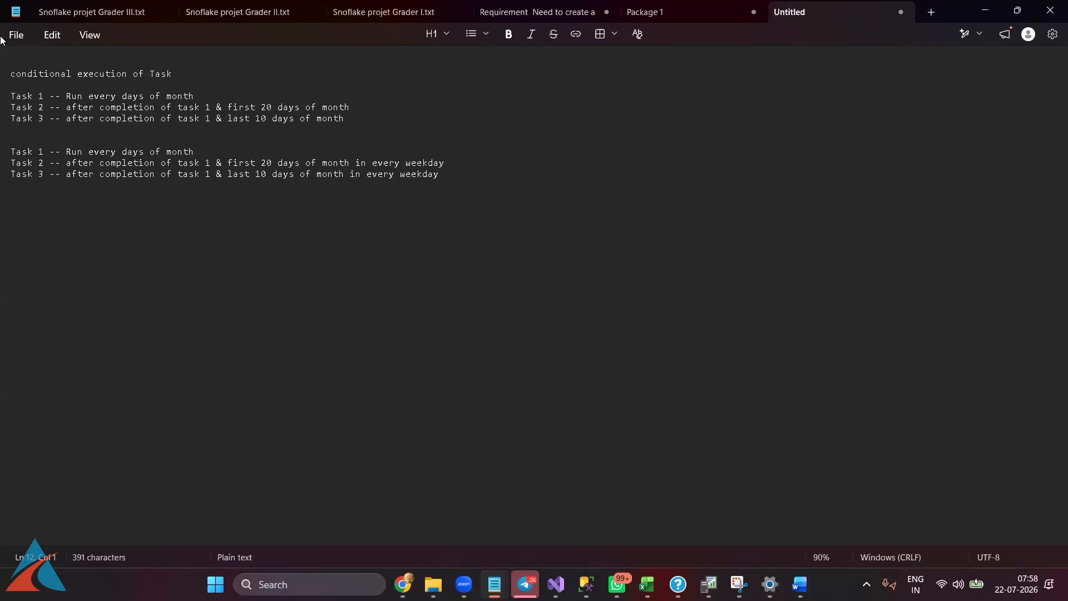
Duplicate the three-line weekday requirement block a few lines below itself
{"action": "left_click_drag", "start_coordinate": [461, 175], "coordinate": [11, 139]}
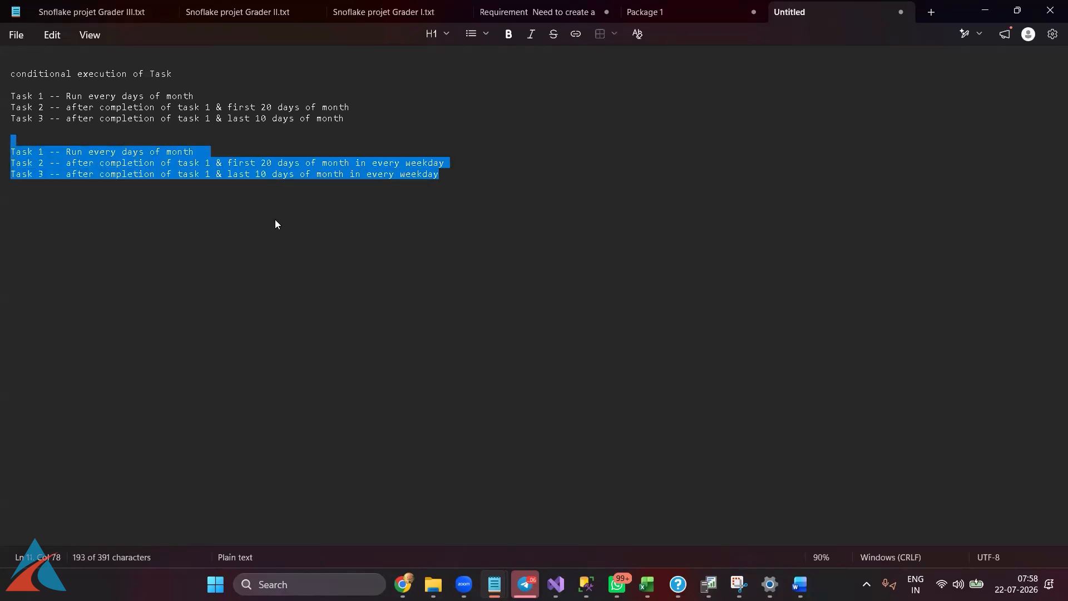
{"action": "left_click", "coordinate": [477, 207]}
{"action": "key", "text": "Return"}
{"action": "key", "text": "Return"}
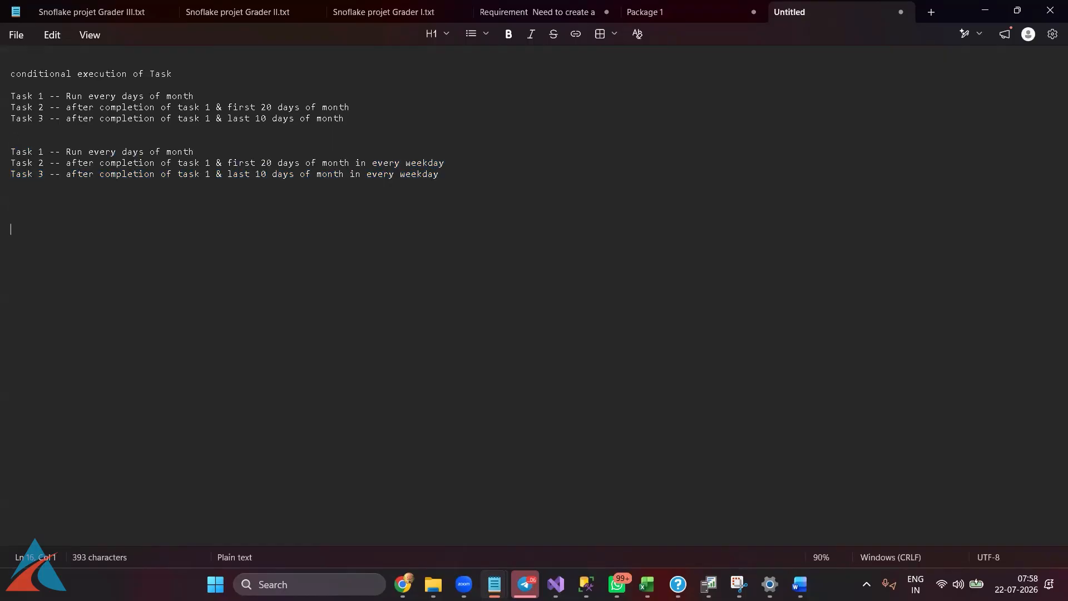
{"action": "key", "text": "ctrl+v"}
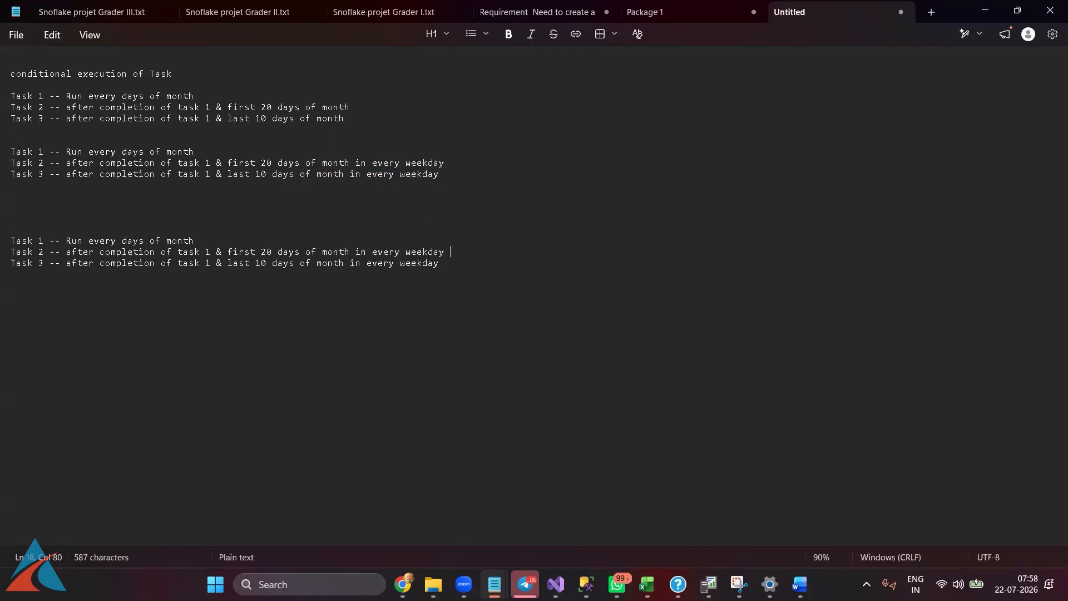
Insert the line "Task 2.1 -- run when task 2 is failed" below Task 2 in the newest block
{"action": "key", "text": "Return"}
{"action": "key", "text": "Return"}
{"action": "key", "text": "Return"}
{"action": "key", "text": "Up"}
{"action": "key", "text": "Up"}
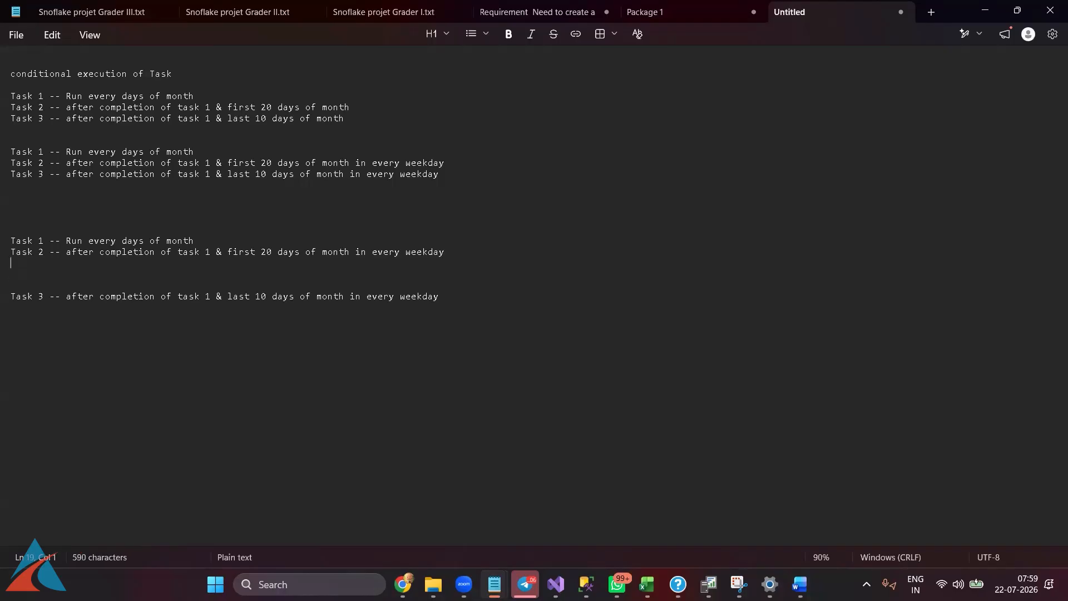
{"action": "type", "text": "Task 2.1 -- run when tak"}
{"action": "key", "text": "BackSpace"}
{"action": "type", "text": "sk 2"}
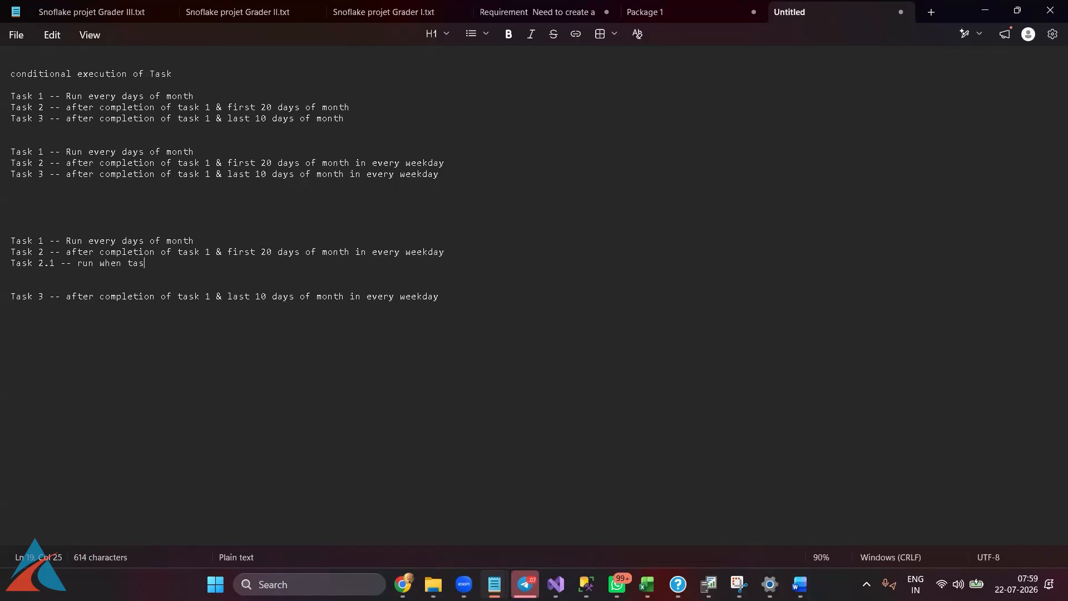
{"action": "type", "text": " is failed"}
{"action": "key", "text": "Down"}
{"action": "key", "text": "Delete"}
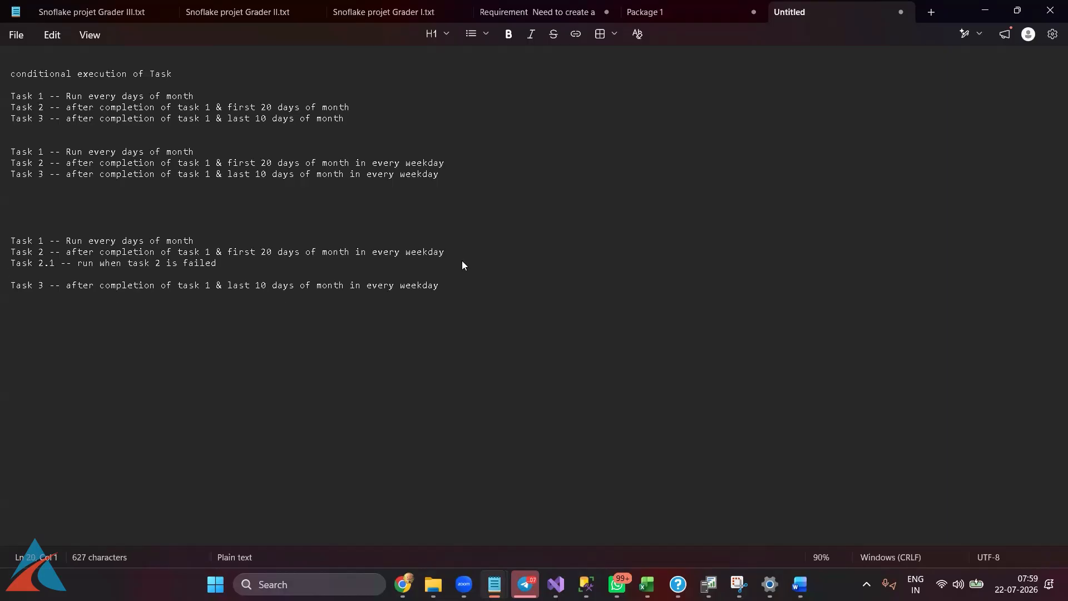
Add the line "task 3.1 -- run when task 3 is failed" below Task 3 in the newest block
{"action": "left_click", "coordinate": [467, 292]}
{"action": "key", "text": "Return"}
{"action": "type", "text": "task 3.1 -- run when task 3"}
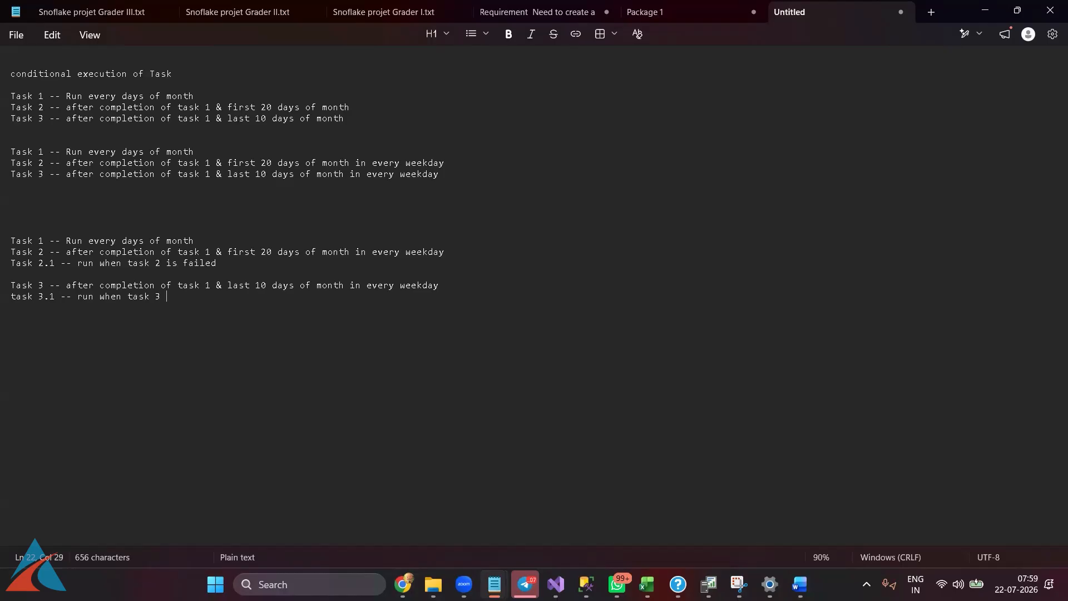
{"action": "type", "text": " is failed"}
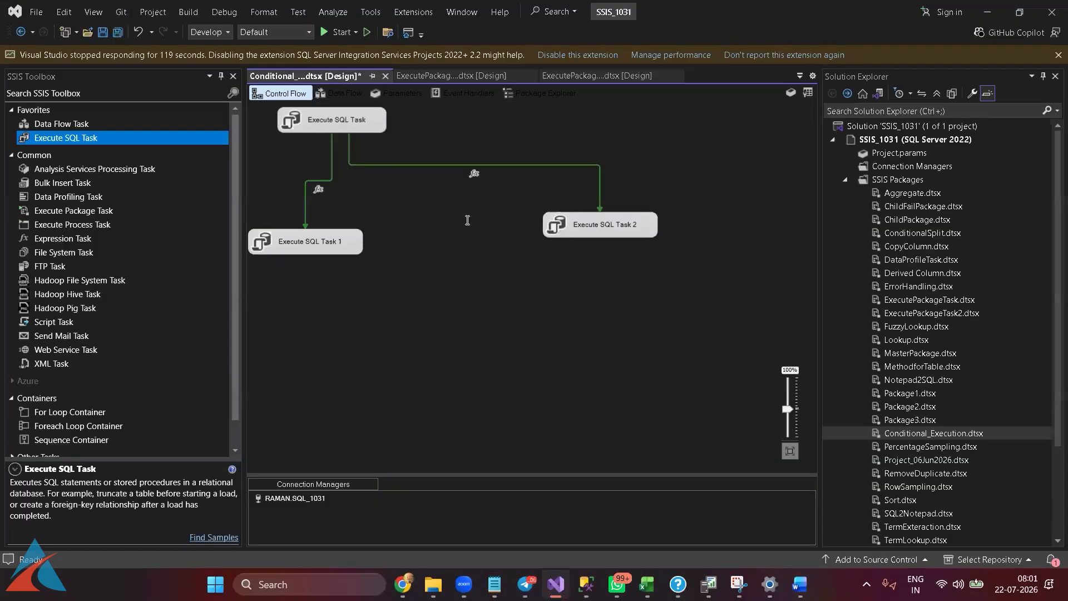
Copy the expression from the constraint leading to Execute SQL Task 2 and insert it below the Task 2 weekday line in the Notepad notes
{"action": "double_click", "coordinate": [477, 165]}
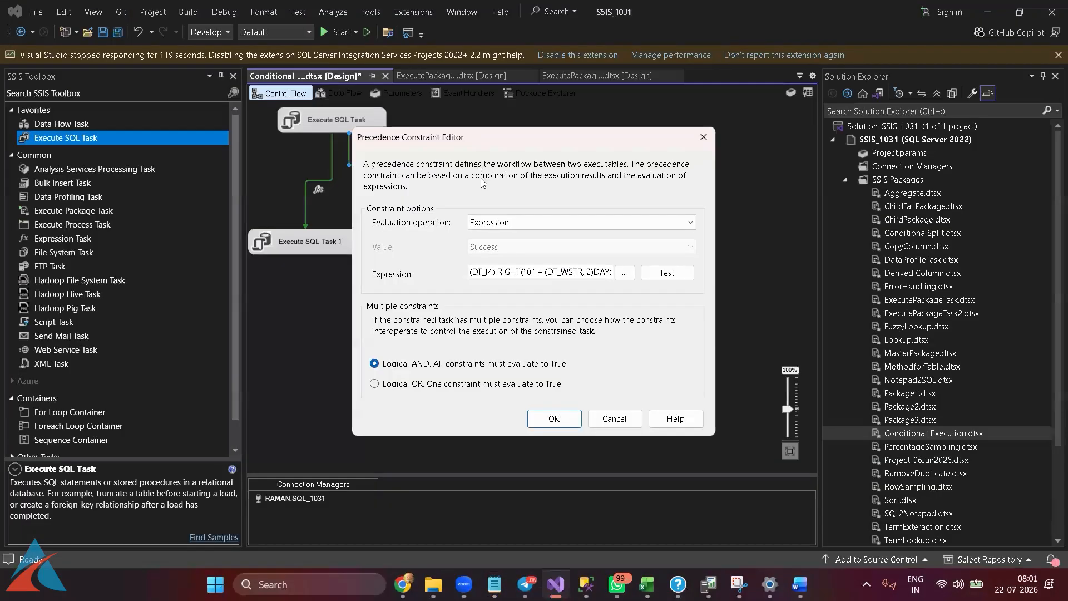
{"action": "triple_click", "coordinate": [582, 266]}
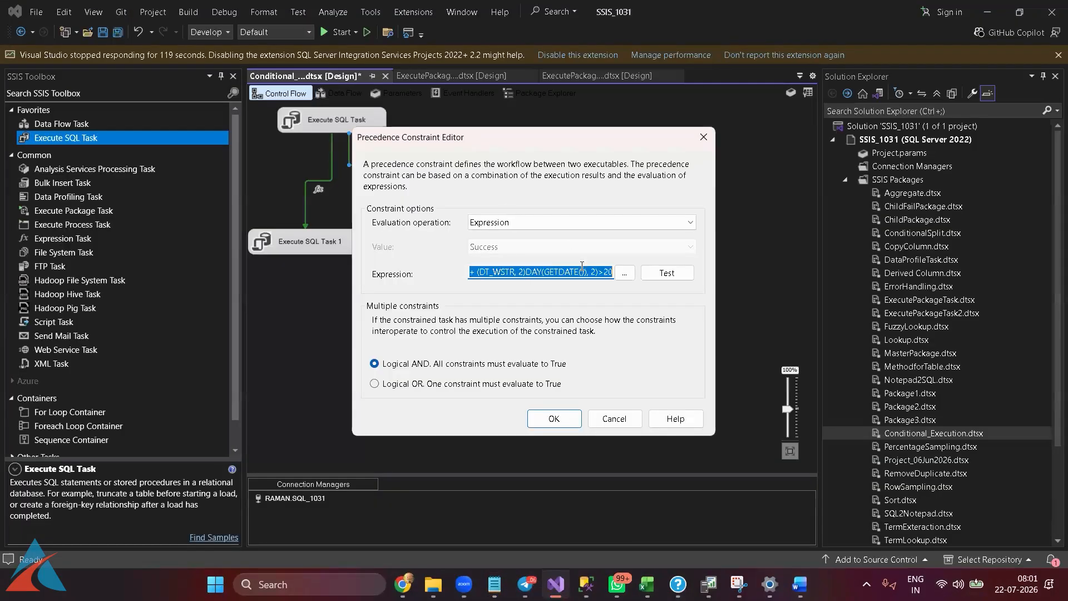
{"action": "left_click", "coordinate": [615, 422]}
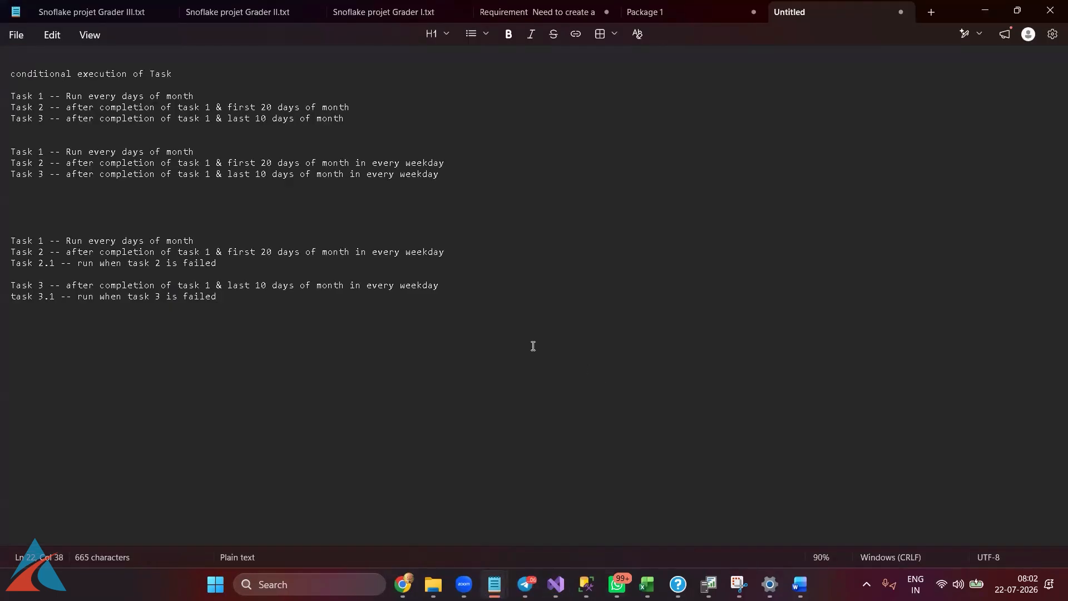
{"action": "left_click", "coordinate": [472, 164]}
{"action": "key", "text": "Return"}
{"action": "key", "text": "ctrl+v"}
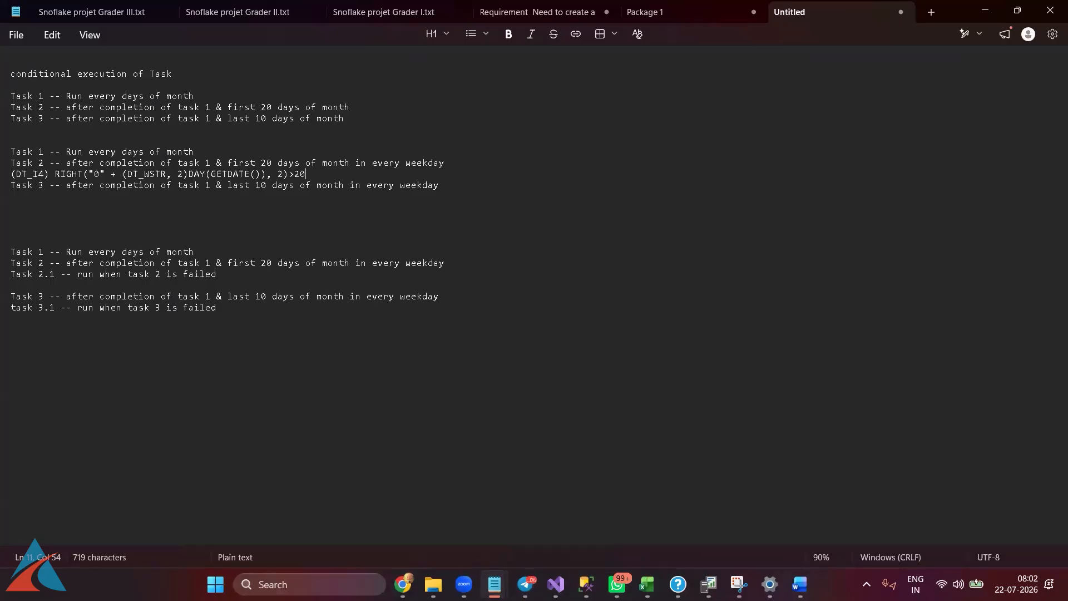
Set off the pasted expression with a blank line above and below it
{"action": "left_click", "coordinate": [486, 162]}
{"action": "key", "text": "Return"}
{"action": "key", "text": "Down"}
{"action": "key", "text": "Down"}
{"action": "key", "text": "Return"}
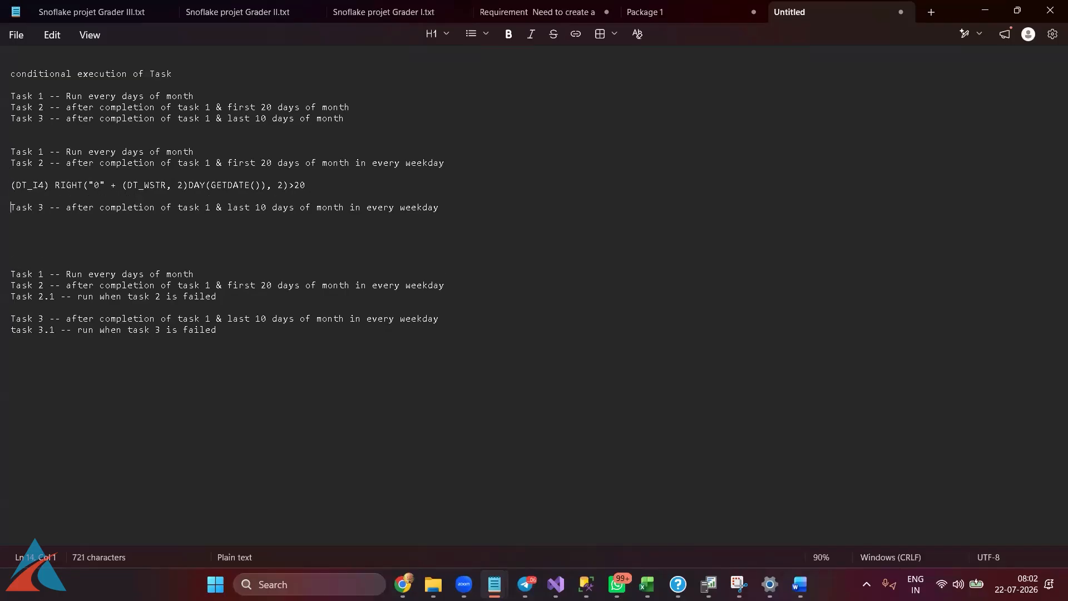
Change the comparison in the Task 2 expression to <=20
{"action": "left_click_drag", "start_coordinate": [342, 180], "coordinate": [7, 186]}
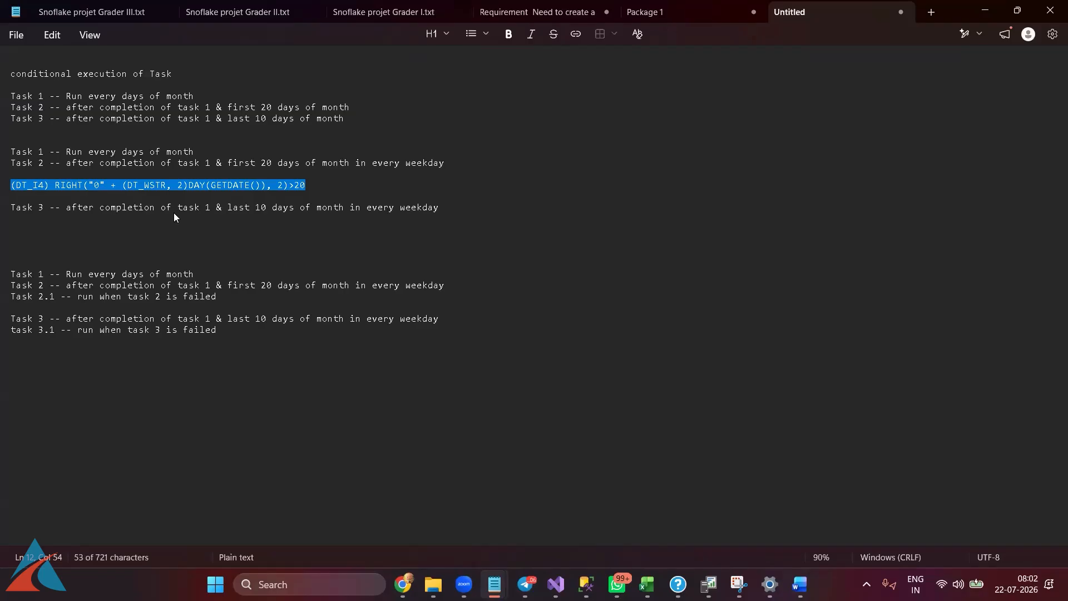
{"action": "left_click", "coordinate": [294, 186]}
{"action": "key", "text": "BackSpace"}
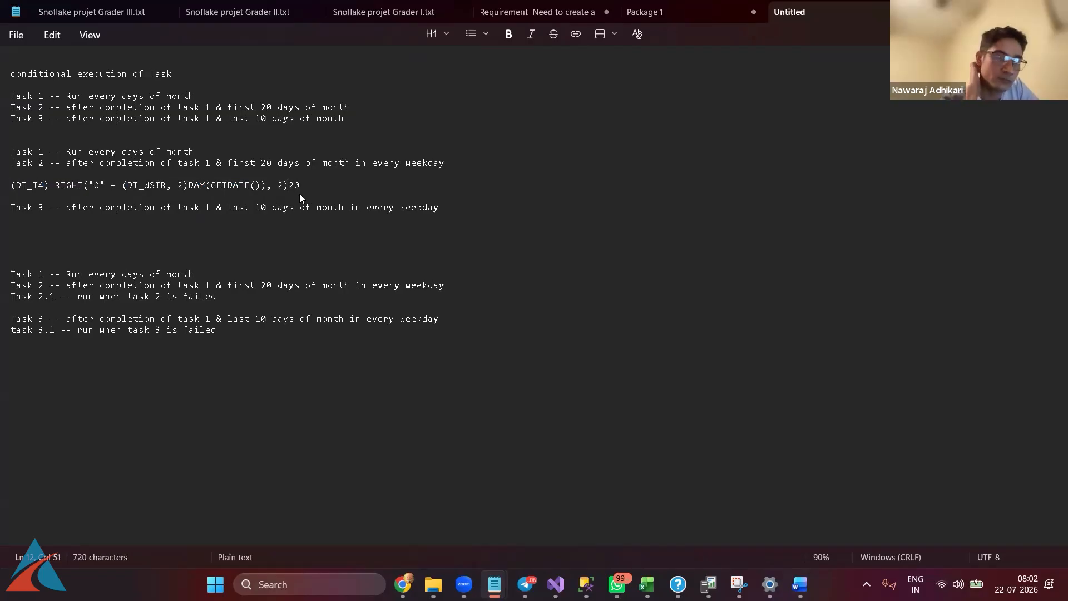
{"action": "type", "text": "<="}
{"action": "key", "text": "Up"}
Append "and" plus the weekday expression copied from the Package1-to-Package 2 constraint in Visual Studio to the Task 2 expression in Notepad
{"action": "left_click", "coordinate": [324, 185]}
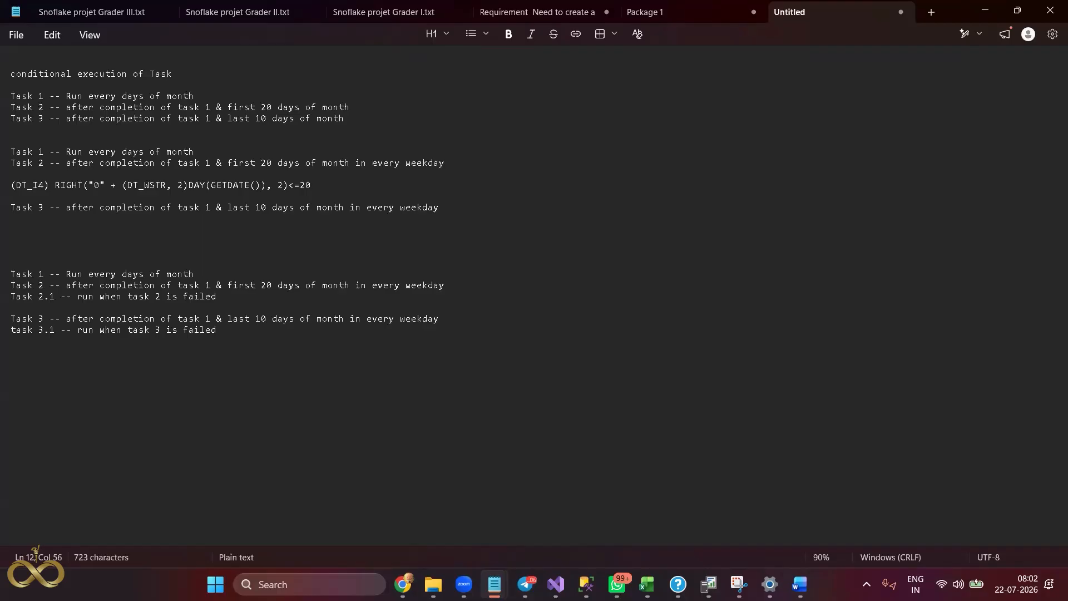
{"action": "type", "text": "and"}
{"action": "key", "text": "alt+Tab"}
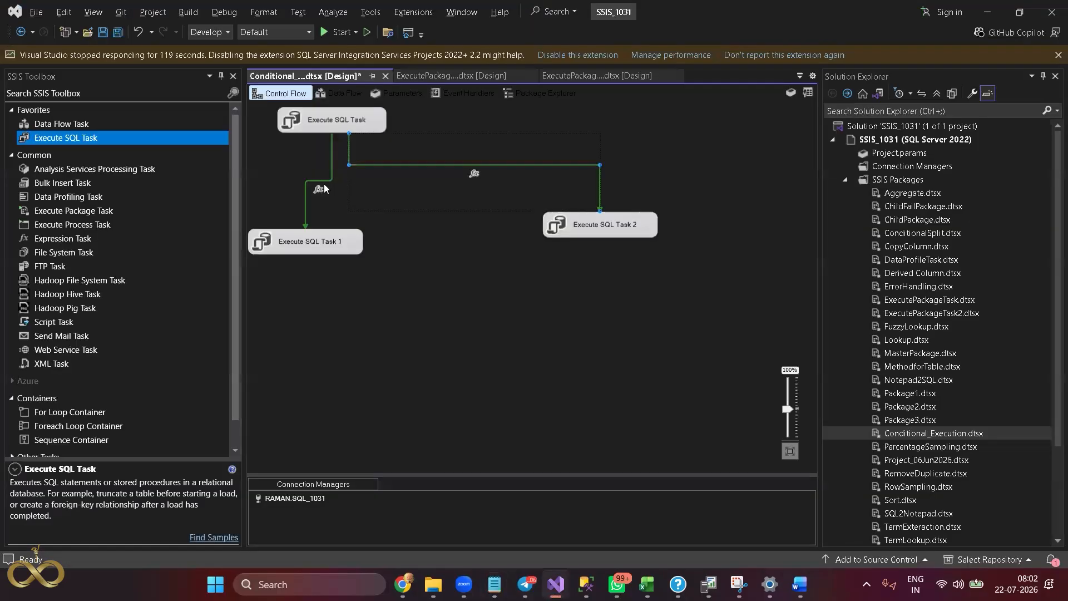
{"action": "left_click", "coordinate": [441, 76]}
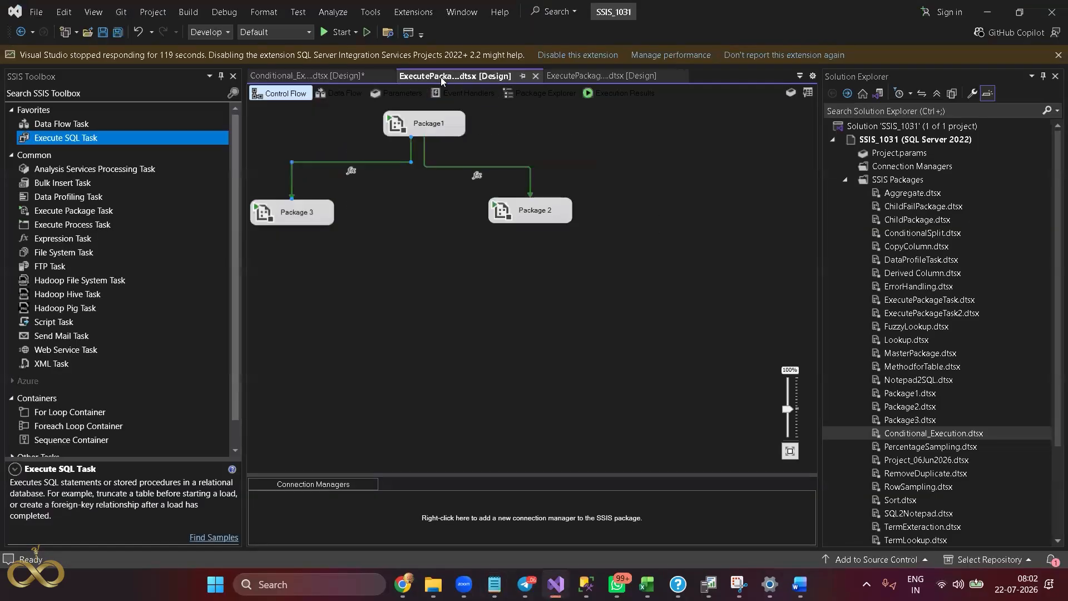
{"action": "double_click", "coordinate": [483, 167]}
{"action": "left_click", "coordinate": [556, 268]}
{"action": "key", "text": "ctrl+a"}
{"action": "key", "text": "alt+Tab"}
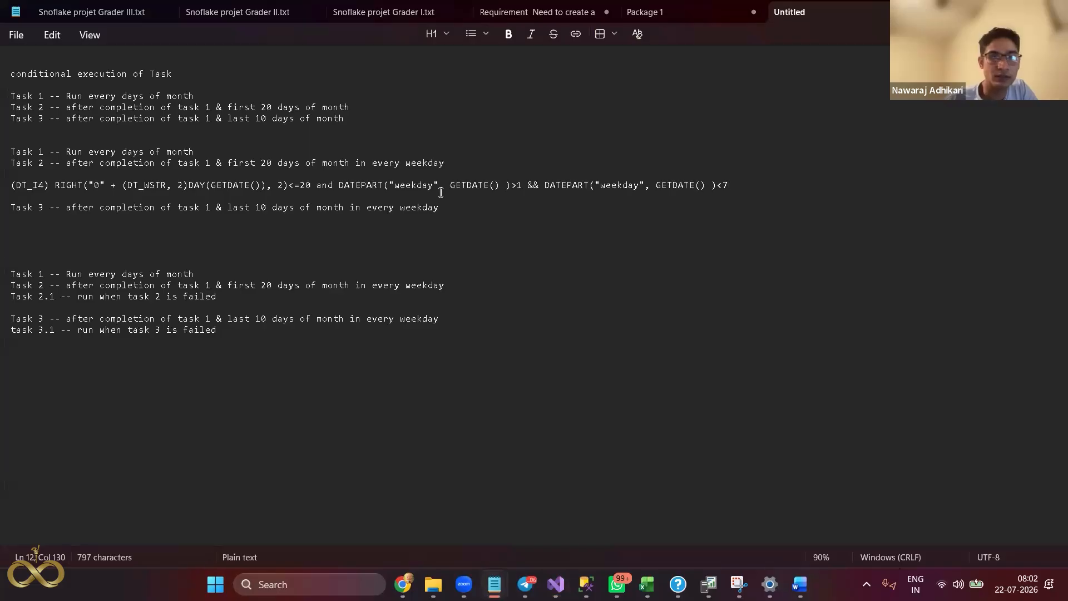
Enclose the two DATEPART weekday conditions in one pair of parentheses and replace "and" with "&&"
{"action": "left_click", "coordinate": [518, 188]}
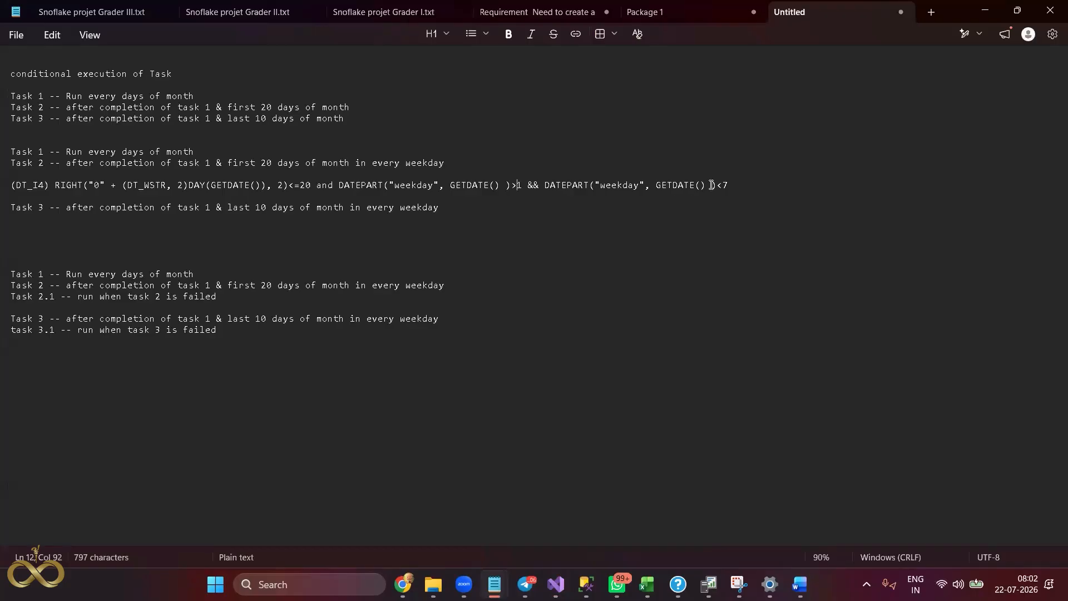
{"action": "left_click", "coordinate": [730, 186]}
{"action": "type", "text": ")"}
{"action": "left_click", "coordinate": [339, 185]}
{"action": "type", "text": "("}
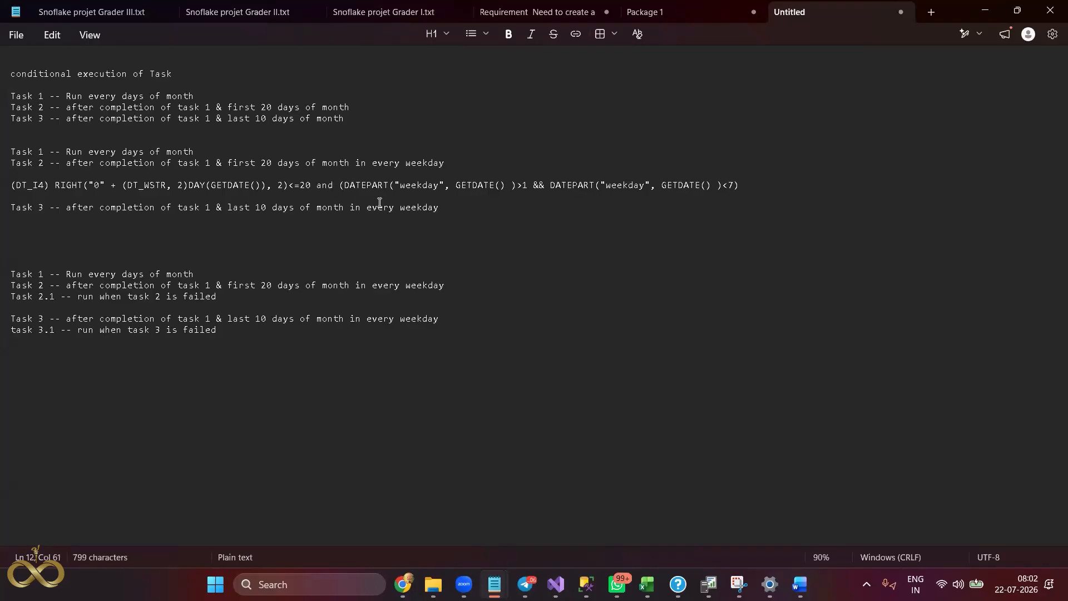
{"action": "double_click", "coordinate": [327, 187]}
{"action": "type", "text": "&&"}
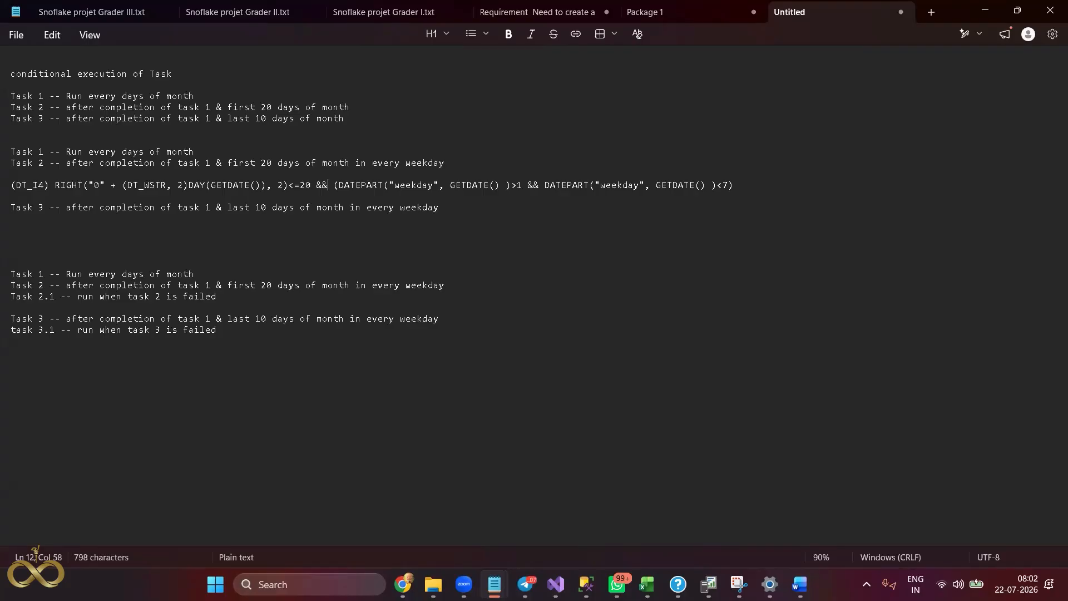
Examine the day-of-month condition and the parenthesised weekday condition in the Task 2 expression
{"action": "left_click_drag", "start_coordinate": [315, 185], "coordinate": [7, 185]}
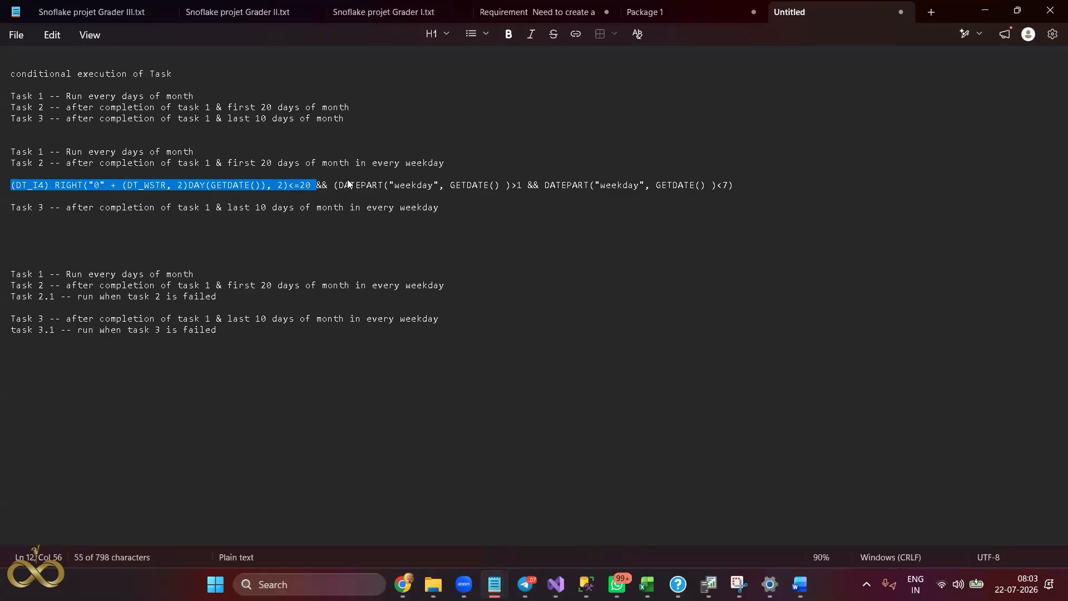
{"action": "left_click_drag", "start_coordinate": [334, 184], "coordinate": [765, 178]}
{"action": "key", "text": "shift+Home"}
{"action": "key", "text": "shift+Down"}
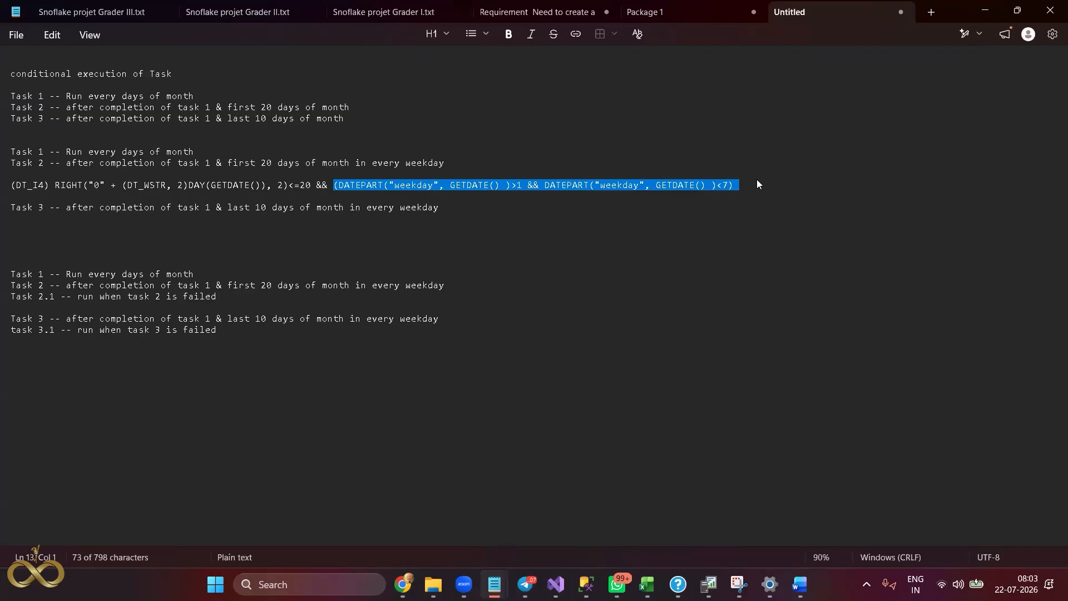
{"action": "left_click", "coordinate": [757, 181]}
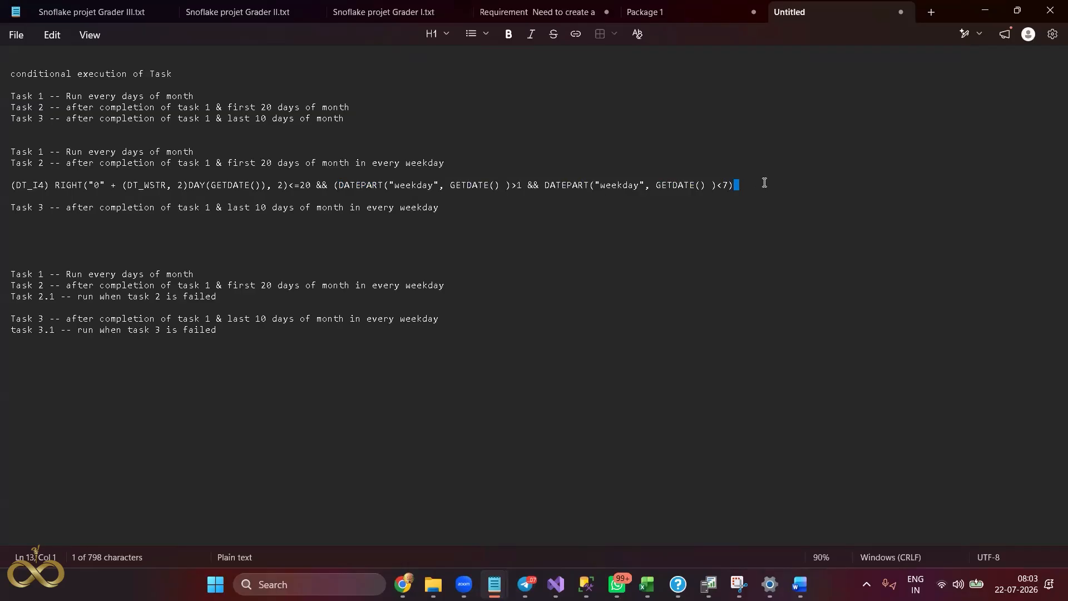
Copy the full Task 2 expression and insert it below the Task 3 weekday line, separated by a blank line
{"action": "left_click_drag", "start_coordinate": [764, 182], "coordinate": [144, 184]}
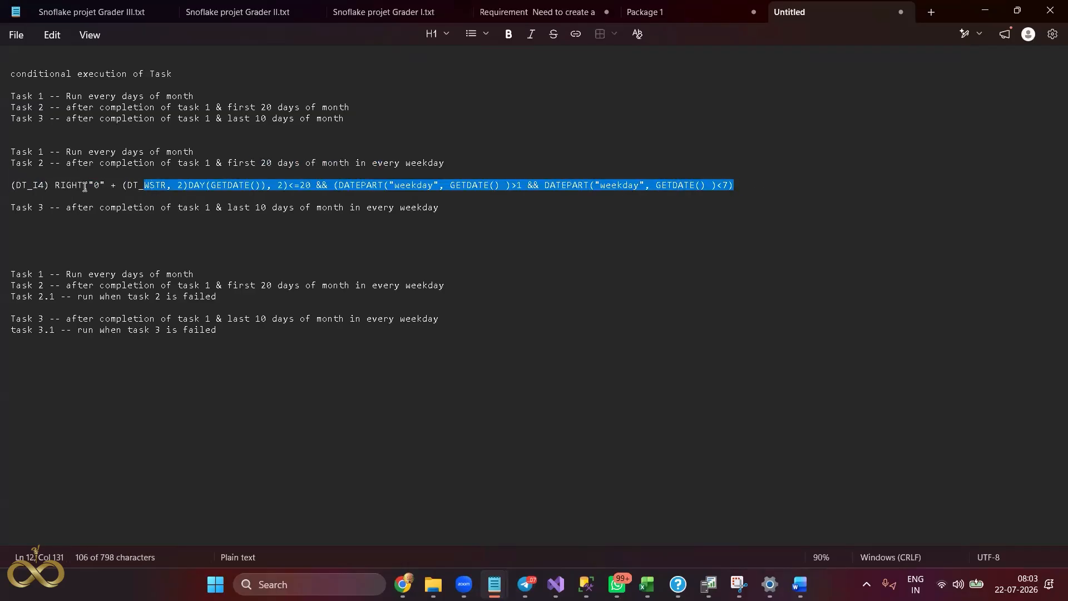
{"action": "left_click_drag", "start_coordinate": [12, 185], "coordinate": [748, 189]}
{"action": "key", "text": "ctrl+c"}
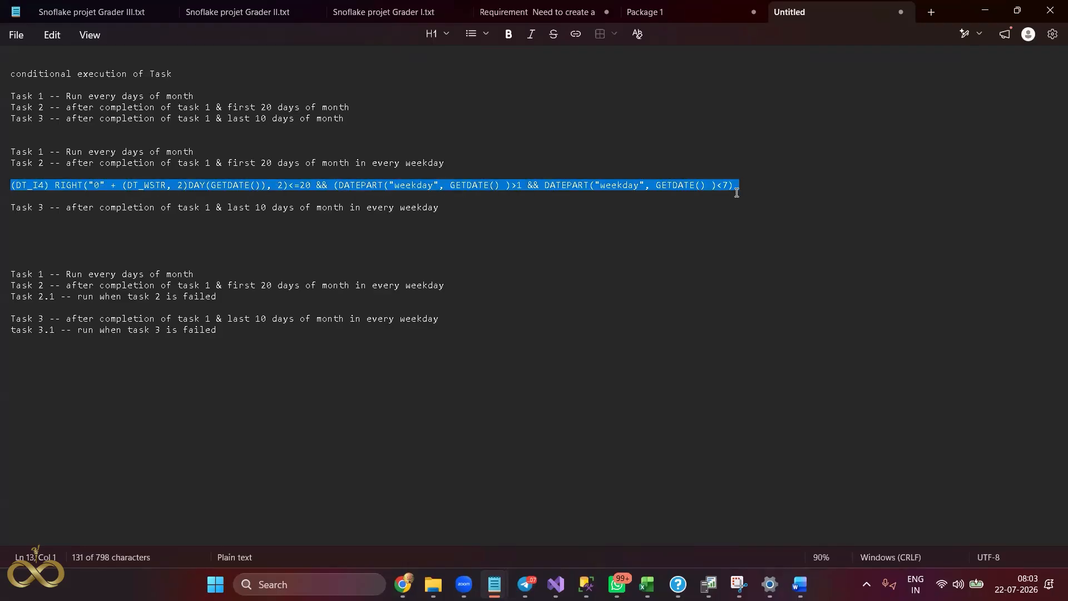
{"action": "left_click", "coordinate": [560, 217]}
{"action": "key", "text": "Return"}
{"action": "key", "text": "ctrl+v"}
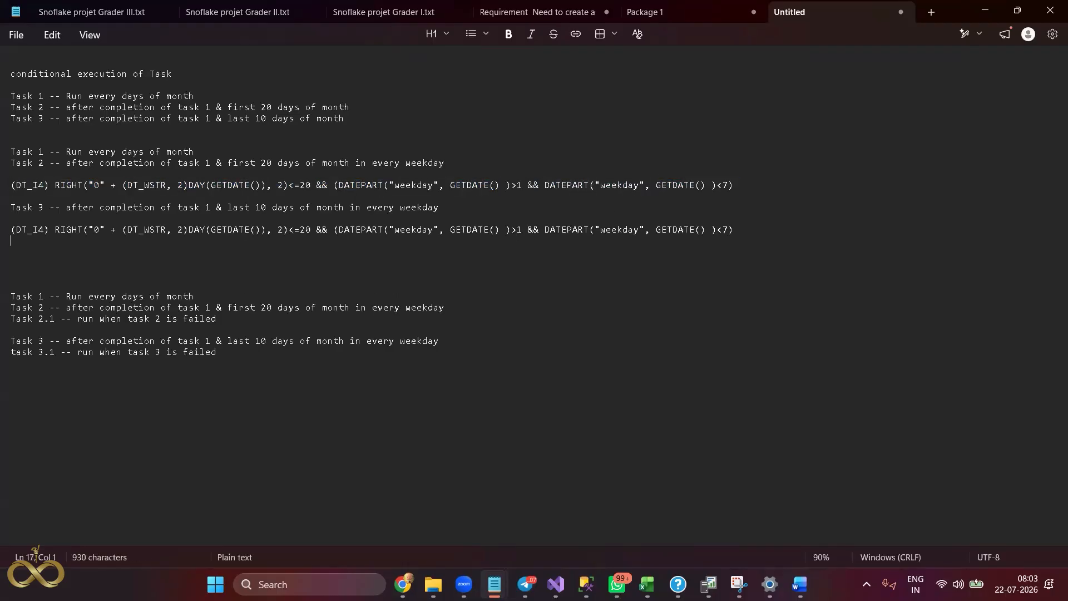
Change the day comparison in the Task 3 expression to >20
{"action": "left_click", "coordinate": [295, 229]}
{"action": "key", "text": "BackSpace"}
{"action": "key", "text": "BackSpace"}
{"action": "type", "text": ">"}
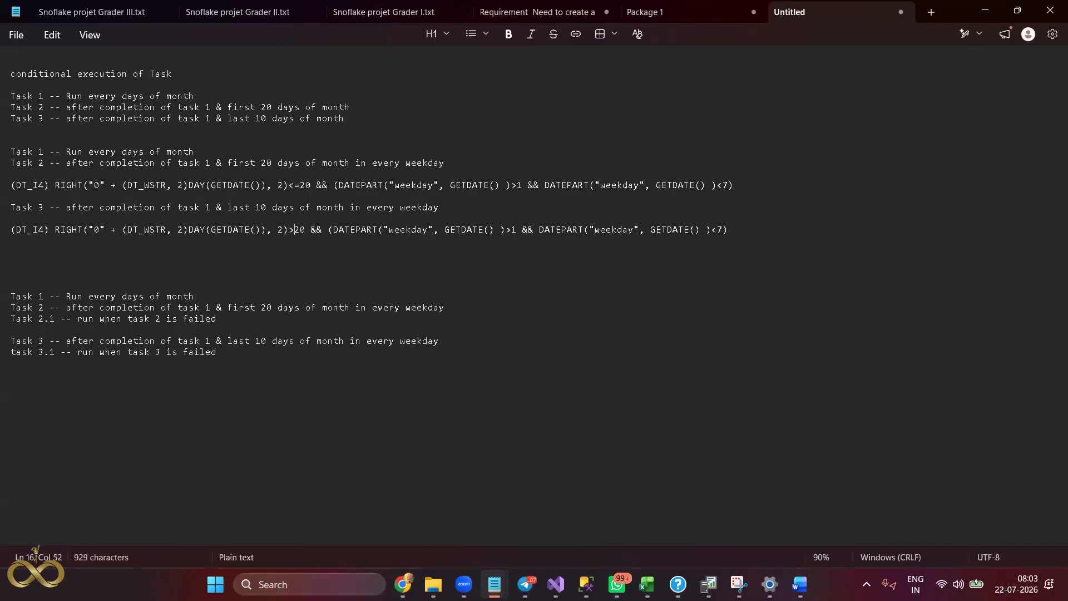
Select the complete Task 2 expression in the notes
{"action": "left_click", "coordinate": [627, 214]}
{"action": "left_click_drag", "start_coordinate": [734, 186], "coordinate": [12, 187]}
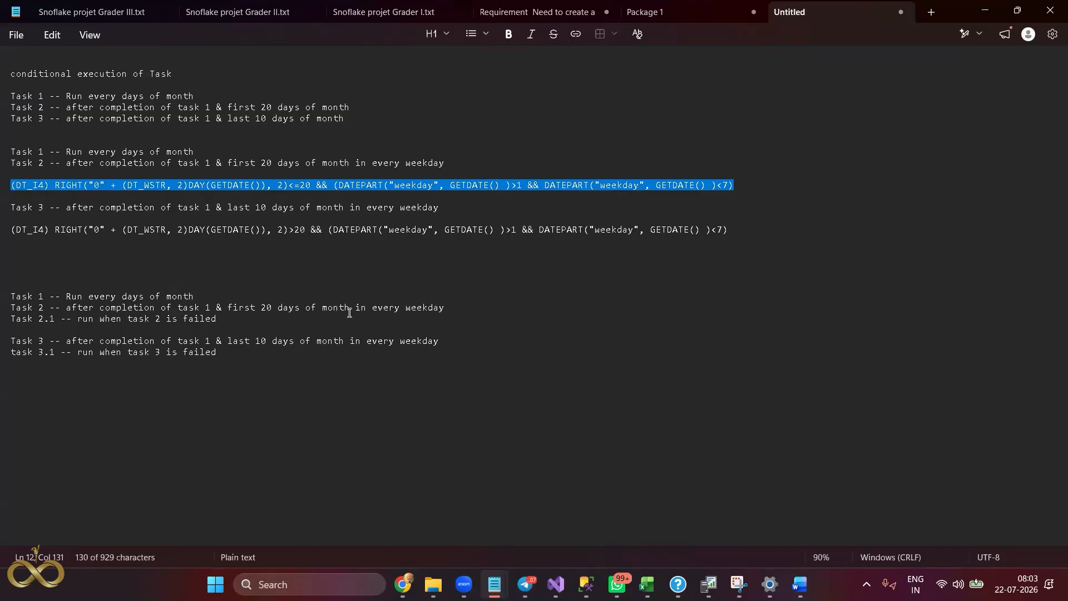